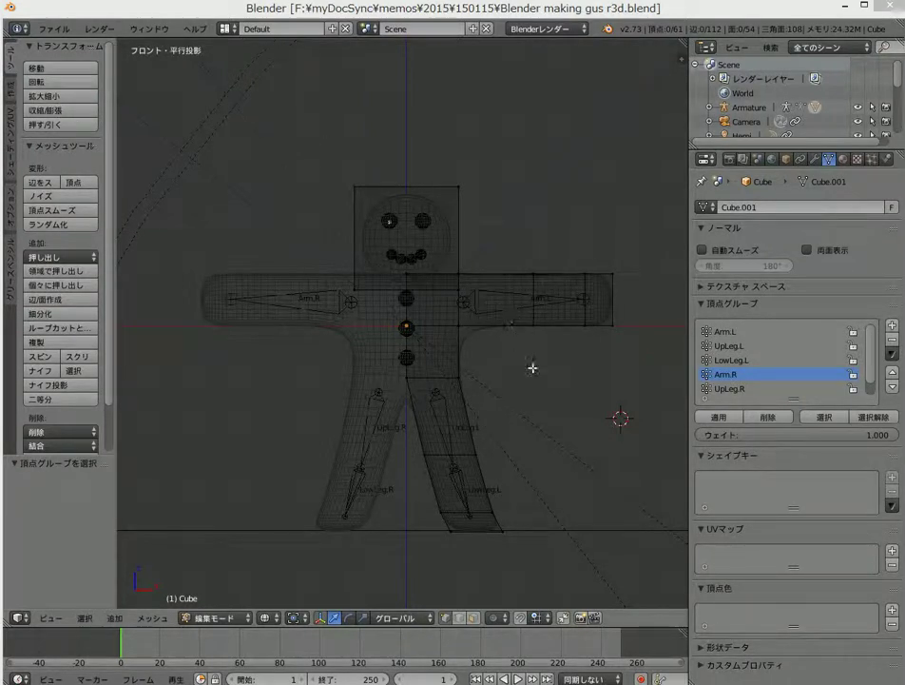
Step: Return to Object Mode, select the armature and switch it into Pose Mode
{"action": "scroll", "coordinate": [528, 365], "scroll_direction": "up", "scroll_amount": 4}
{"action": "scroll", "coordinate": [528, 366], "scroll_direction": "up", "scroll_amount": 1}
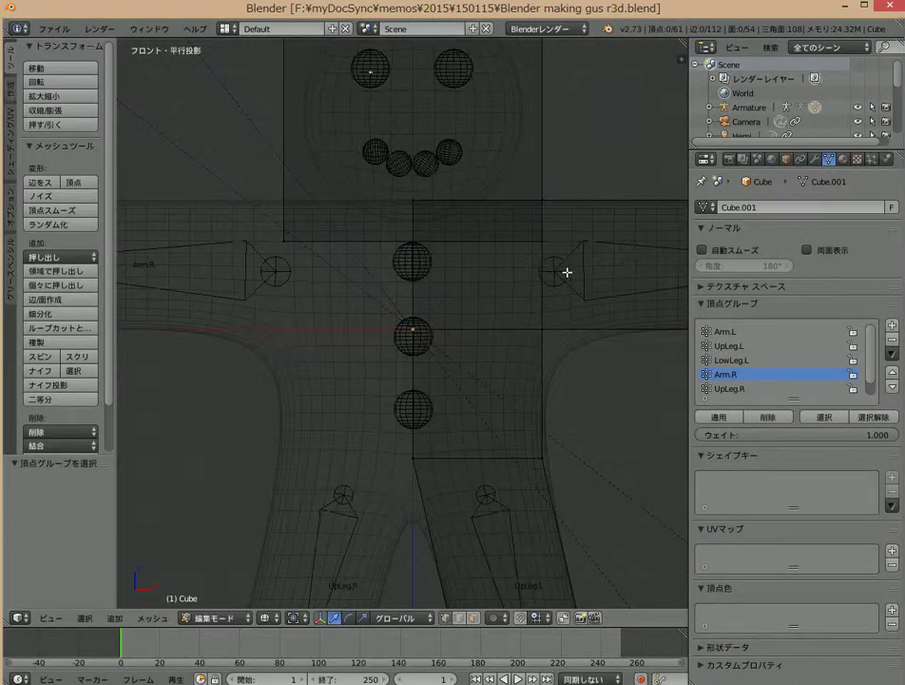
{"action": "key", "text": "Tab"}
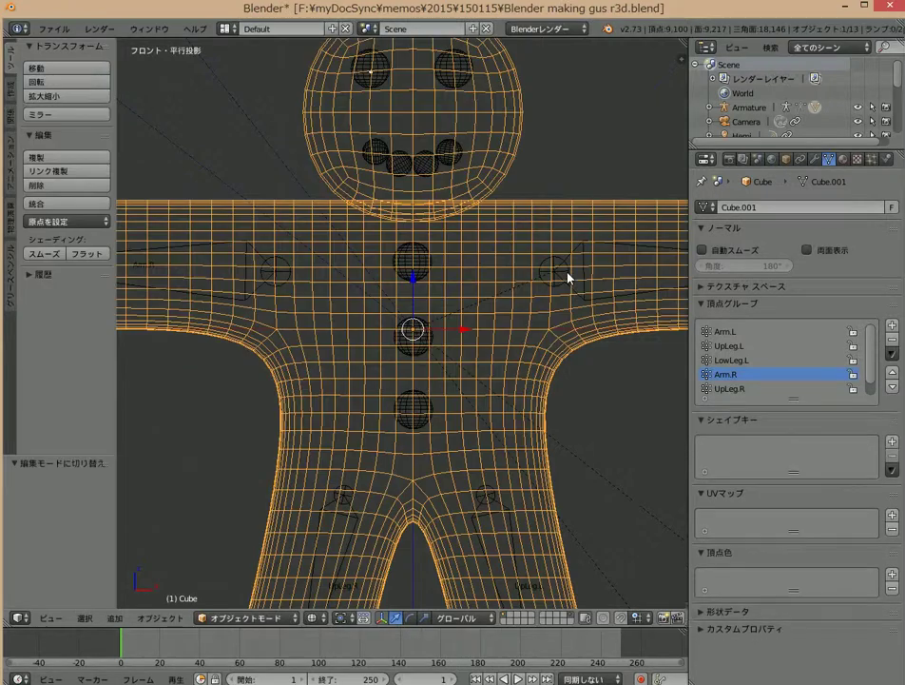
{"action": "right_click", "coordinate": [557, 278]}
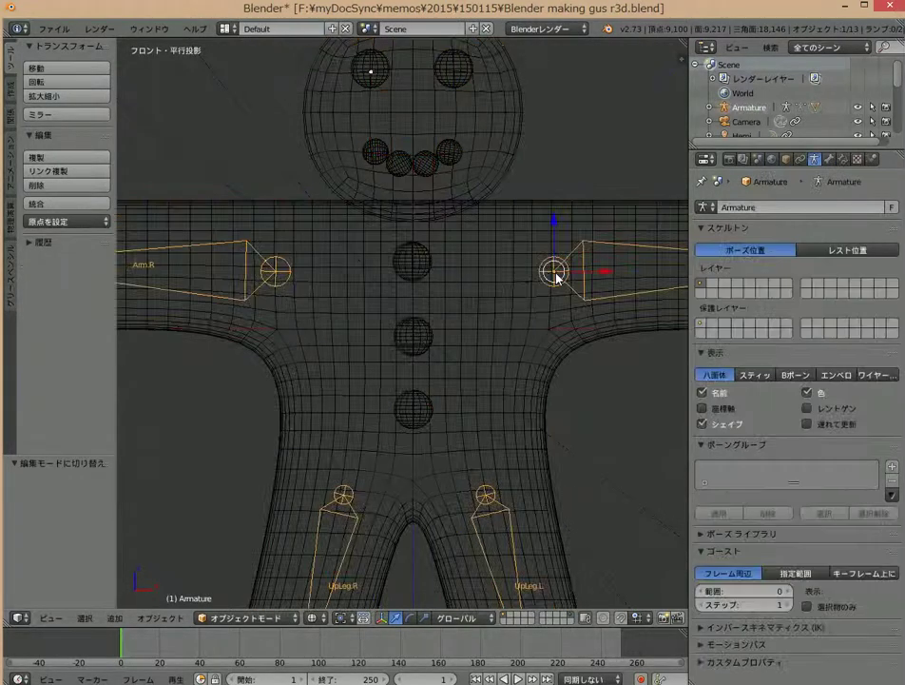
{"action": "left_click", "coordinate": [281, 619]}
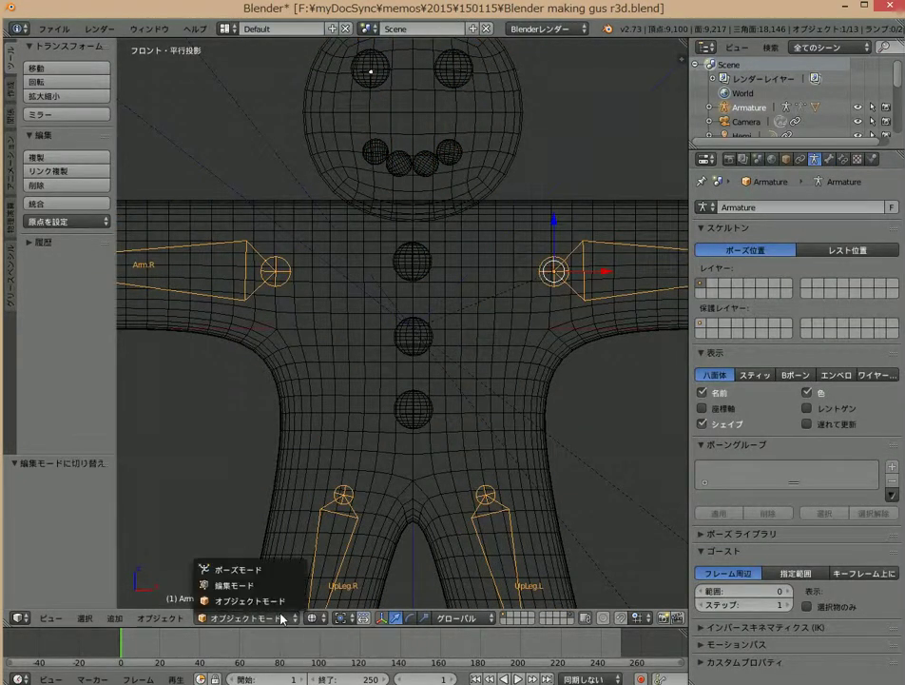
{"action": "left_click", "coordinate": [236, 569]}
Step: Zoom out and split the viewport into top, front and right quad views
{"action": "scroll", "coordinate": [533, 308], "scroll_direction": "down", "scroll_amount": 2}
{"action": "scroll", "coordinate": [532, 307], "scroll_direction": "down", "scroll_amount": 3}
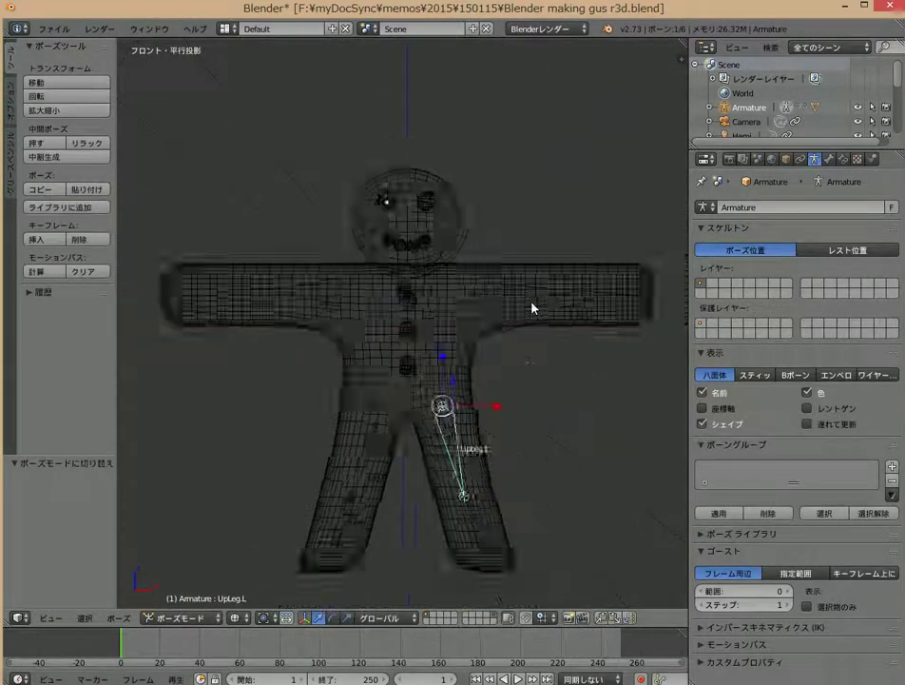
{"action": "scroll", "coordinate": [533, 307], "scroll_direction": "down", "scroll_amount": 1}
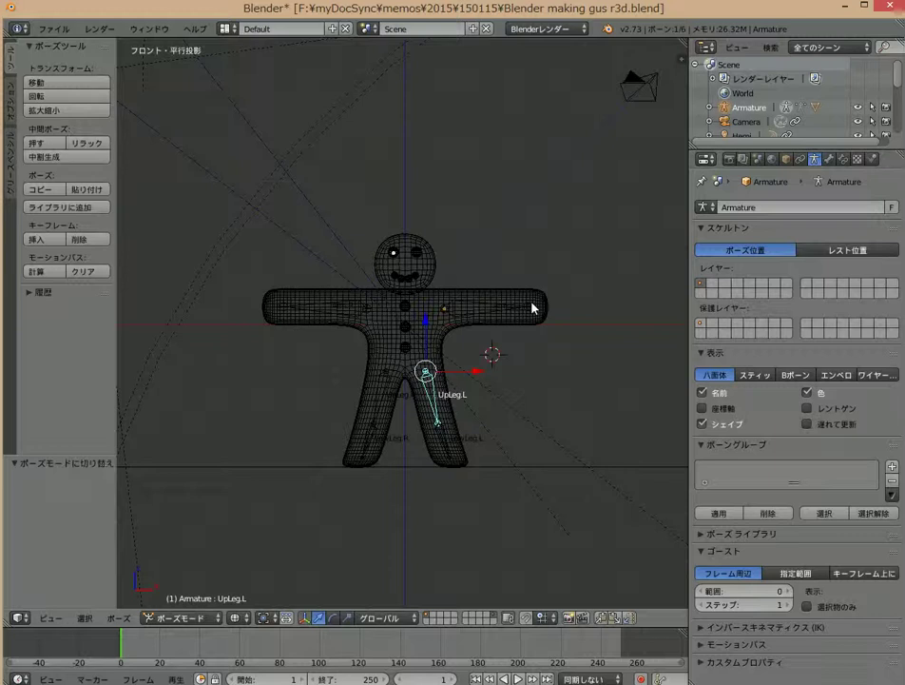
{"action": "key", "text": "ctrl+alt+q"}
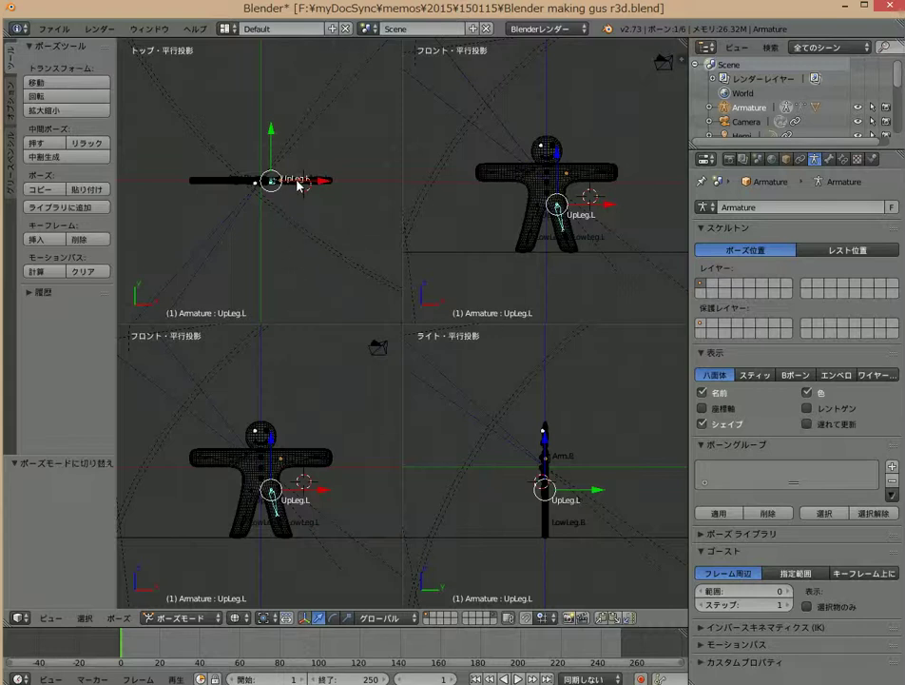
Step: Rotate Arm.L about -26° and Arm.R about -28.5°
{"action": "key", "text": "g"}
{"action": "key", "text": "x"}
{"action": "key", "text": "Return"}
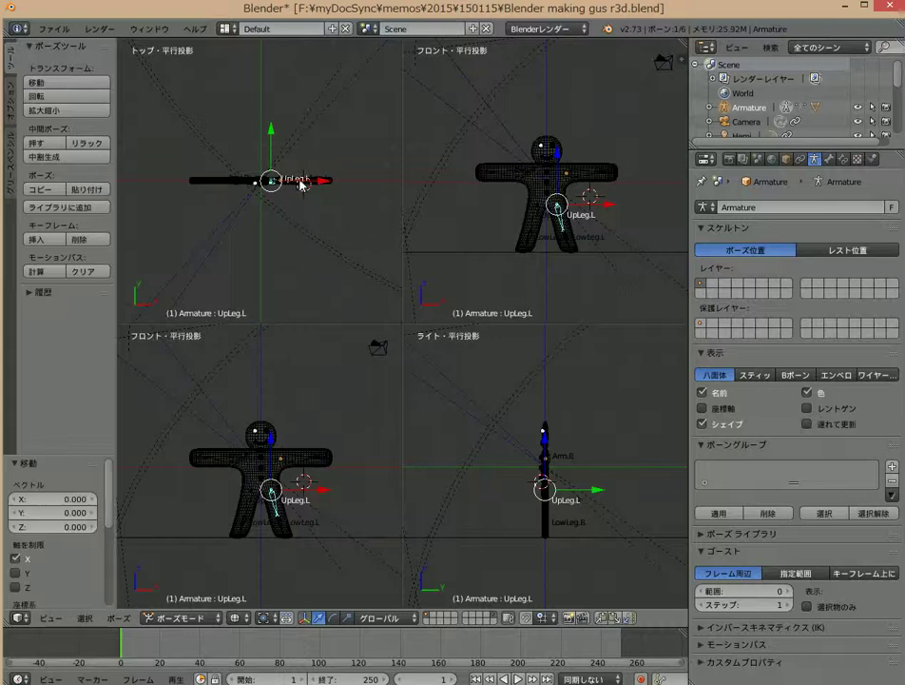
{"action": "right_click", "coordinate": [301, 185]}
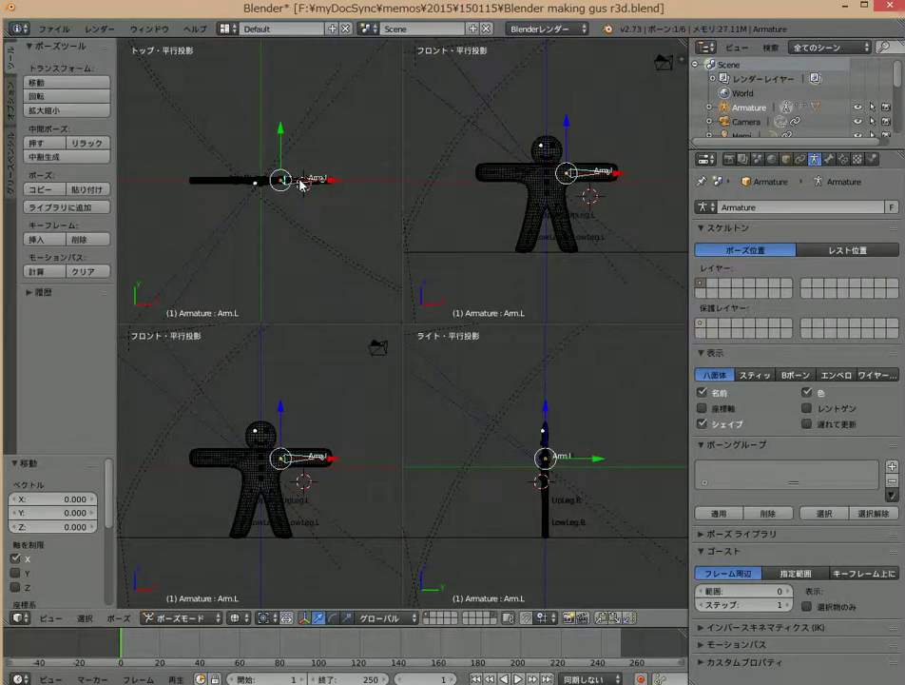
{"action": "key", "text": "r"}
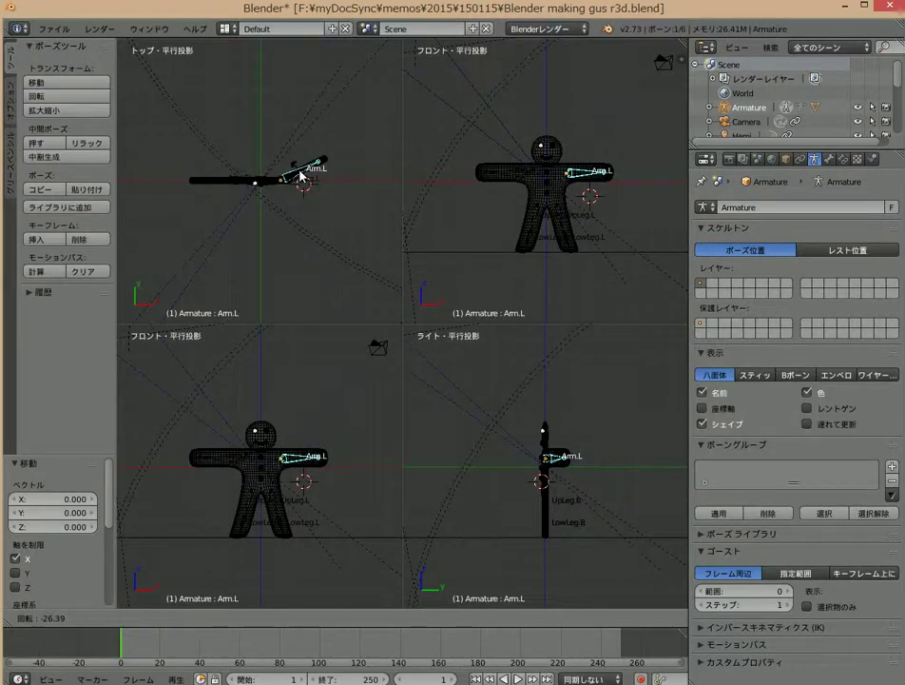
{"action": "left_click", "coordinate": [301, 174]}
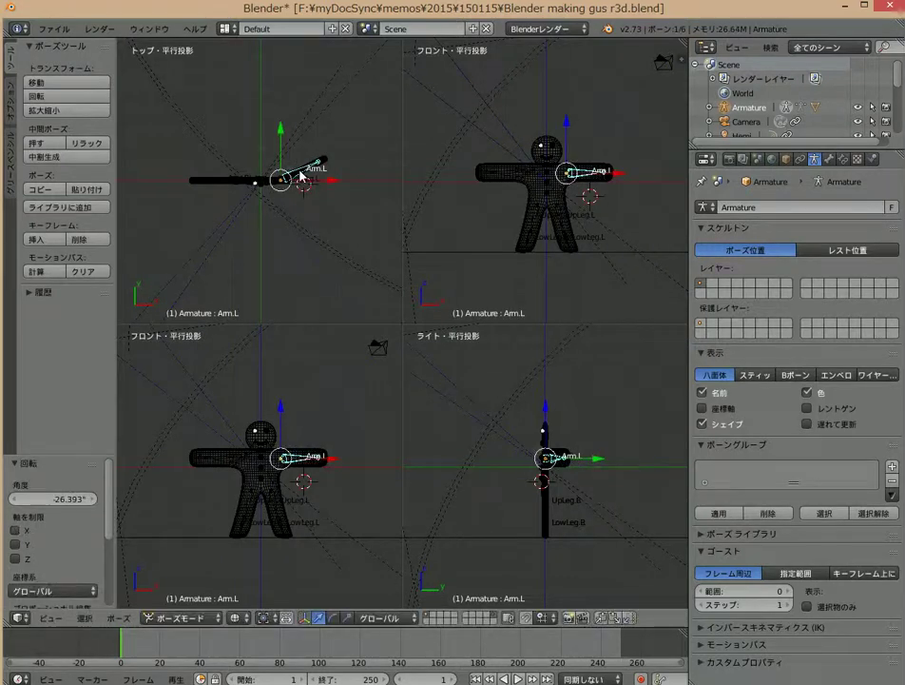
{"action": "right_click", "coordinate": [209, 184]}
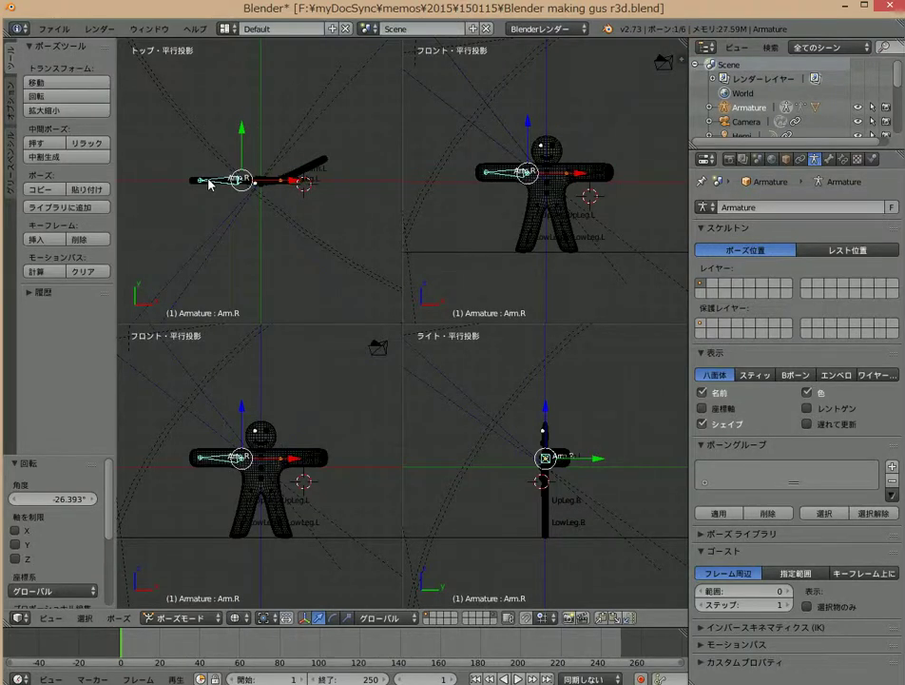
{"action": "key", "text": "r"}
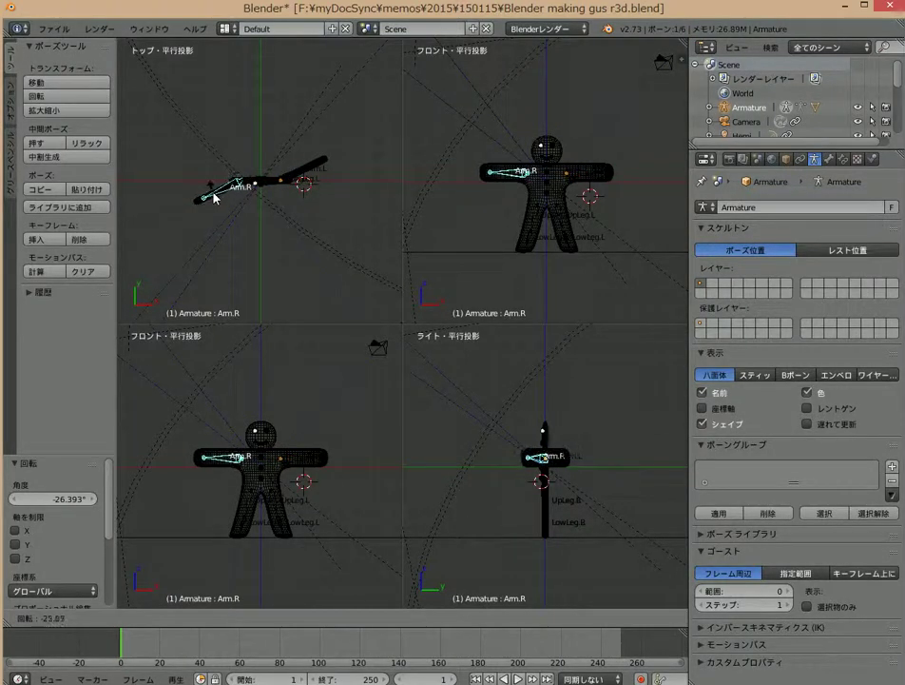
{"action": "left_click", "coordinate": [214, 196]}
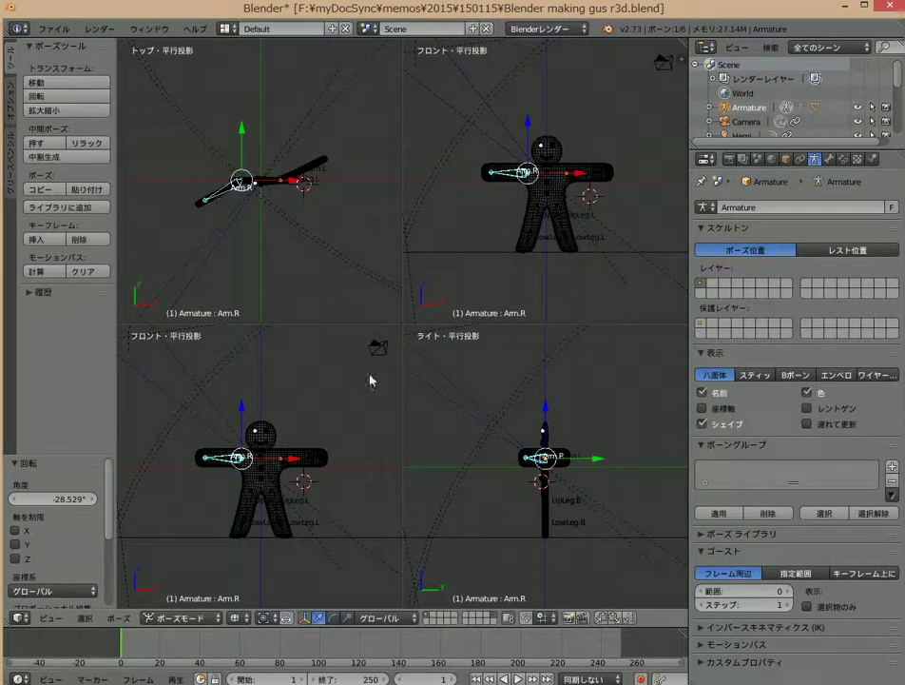
Step: Re-rotate Arm.L to about 33° and Arm.R to about -30.5° so the arms hang down
{"action": "right_click", "coordinate": [301, 460]}
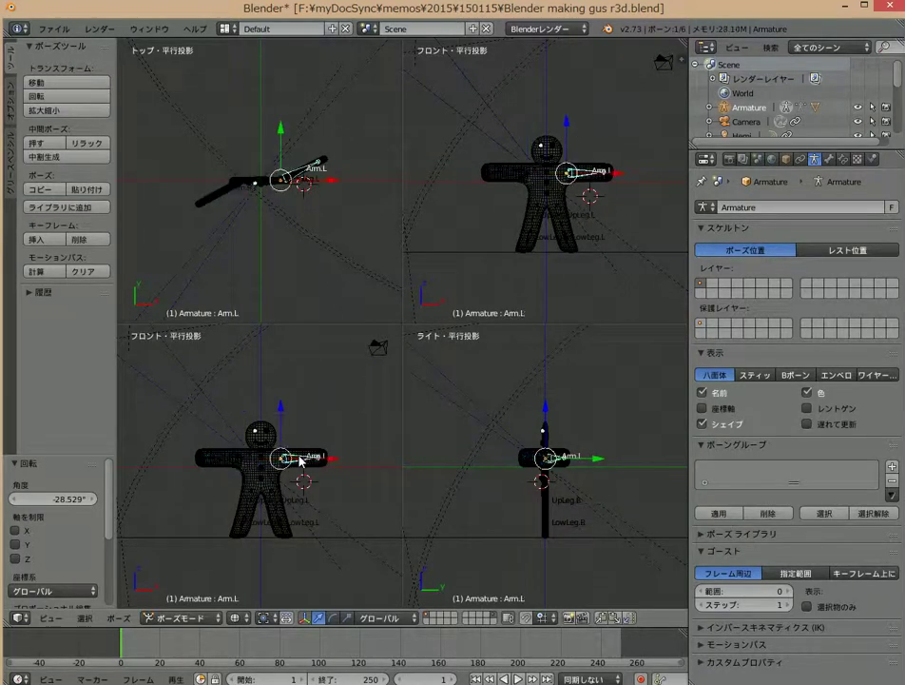
{"action": "key", "text": "r"}
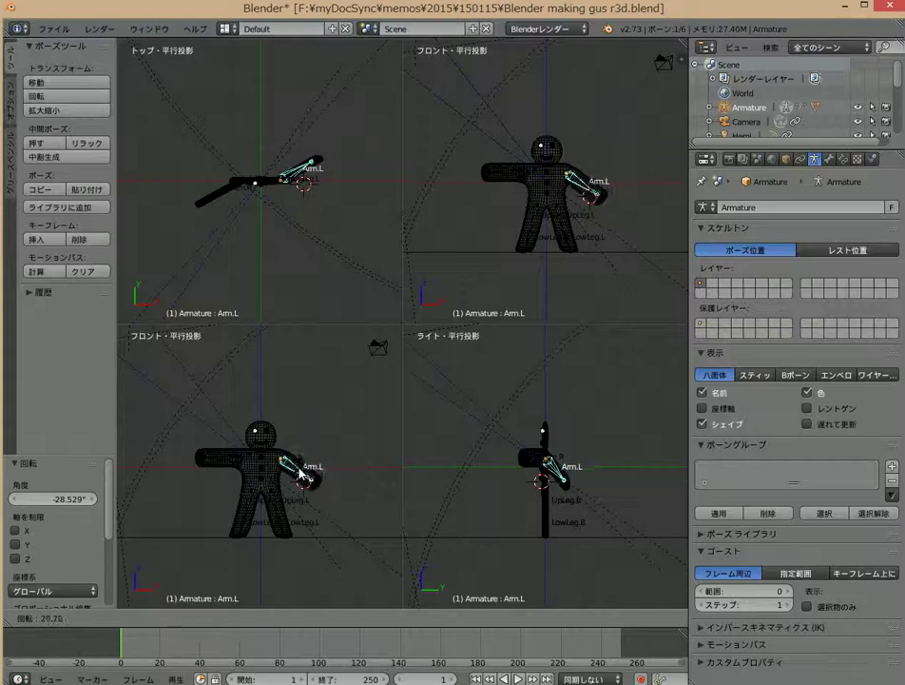
{"action": "left_click", "coordinate": [211, 464]}
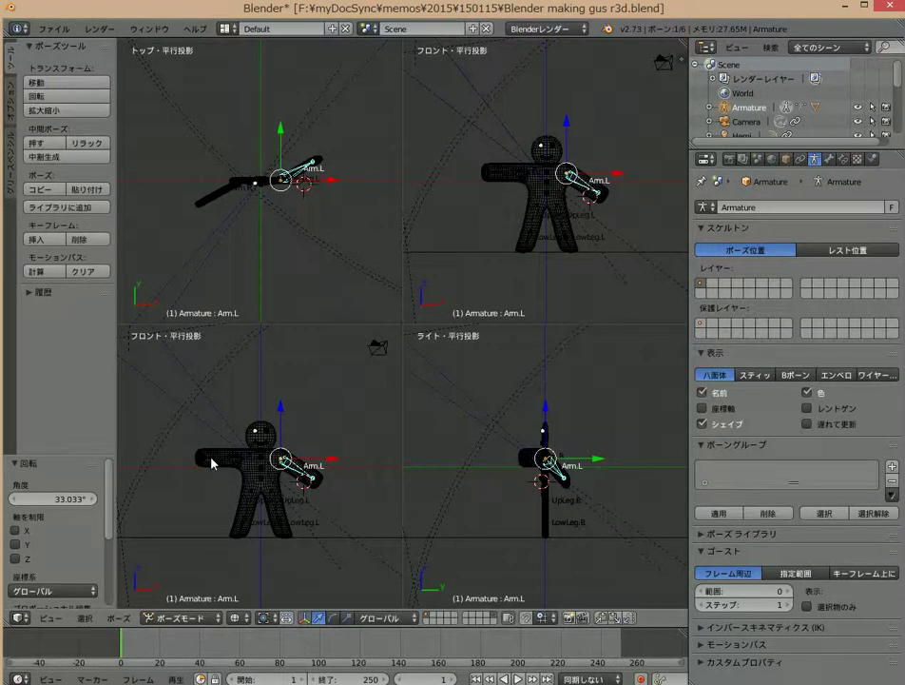
{"action": "right_click", "coordinate": [211, 463]}
{"action": "key", "text": "r"}
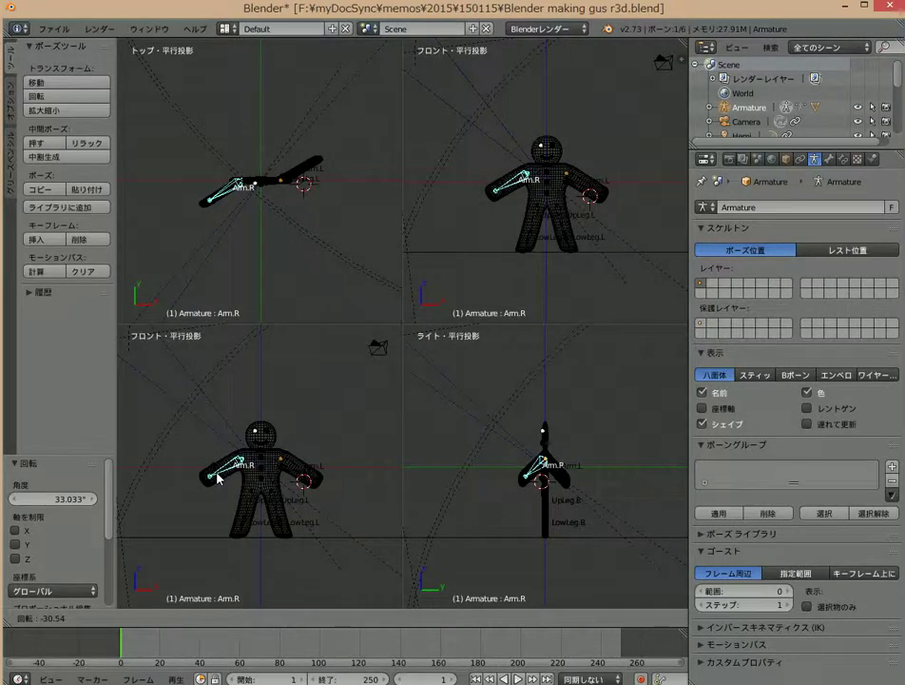
{"action": "left_click", "coordinate": [217, 478]}
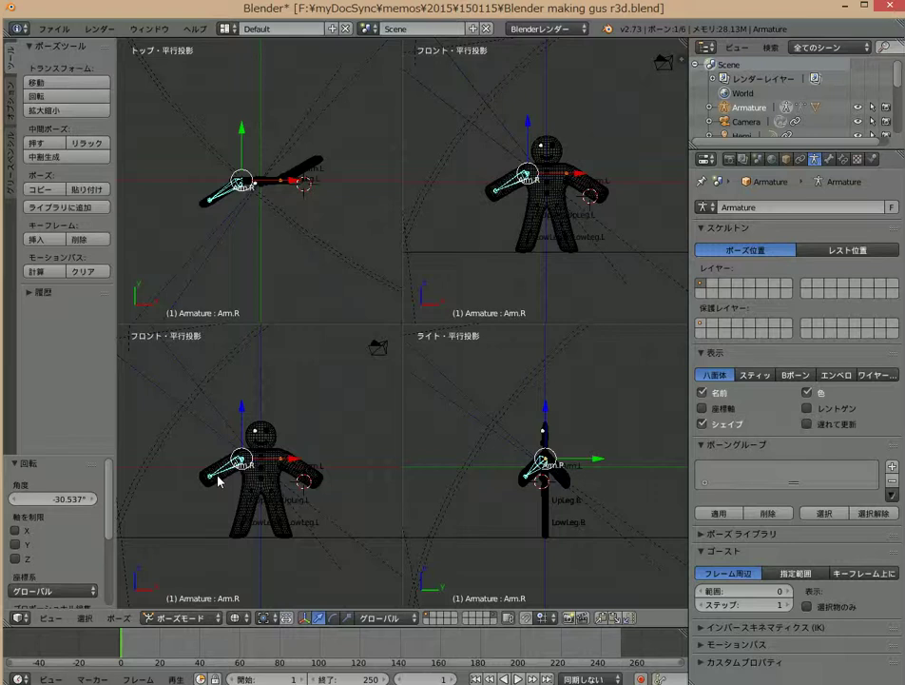
{"action": "right_click", "coordinate": [547, 503]}
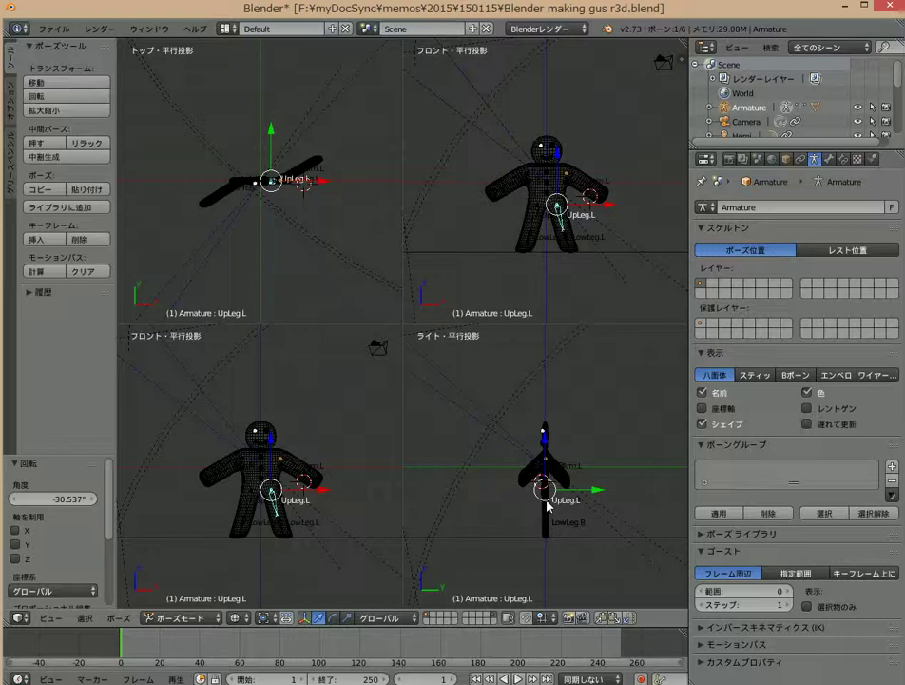
Step: Rotate UpLeg.L about 33° and LowLeg.L about -28°, then select all bones
{"action": "key", "text": "r"}
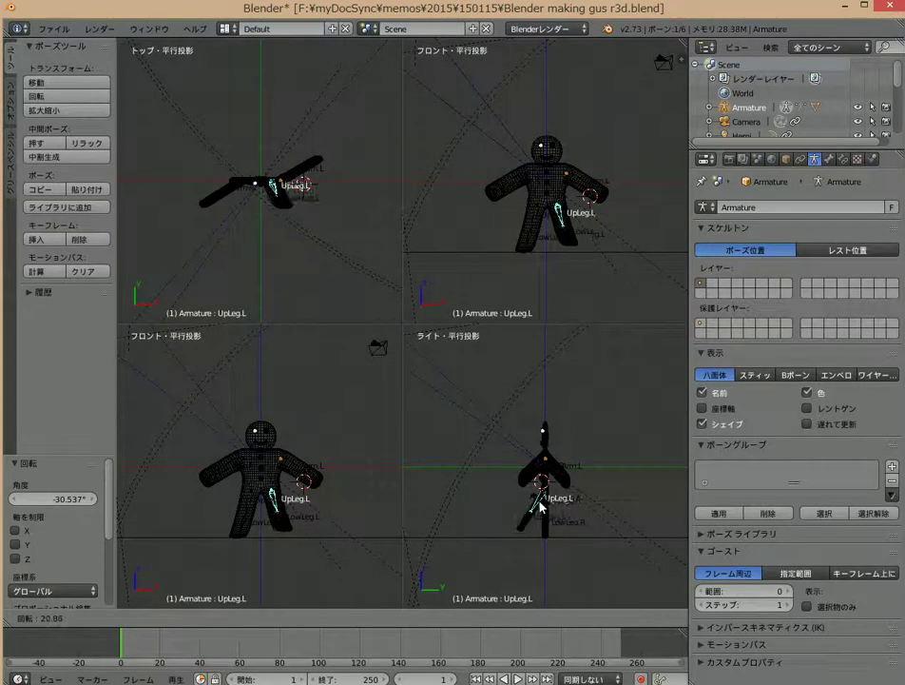
{"action": "left_click", "coordinate": [541, 507]}
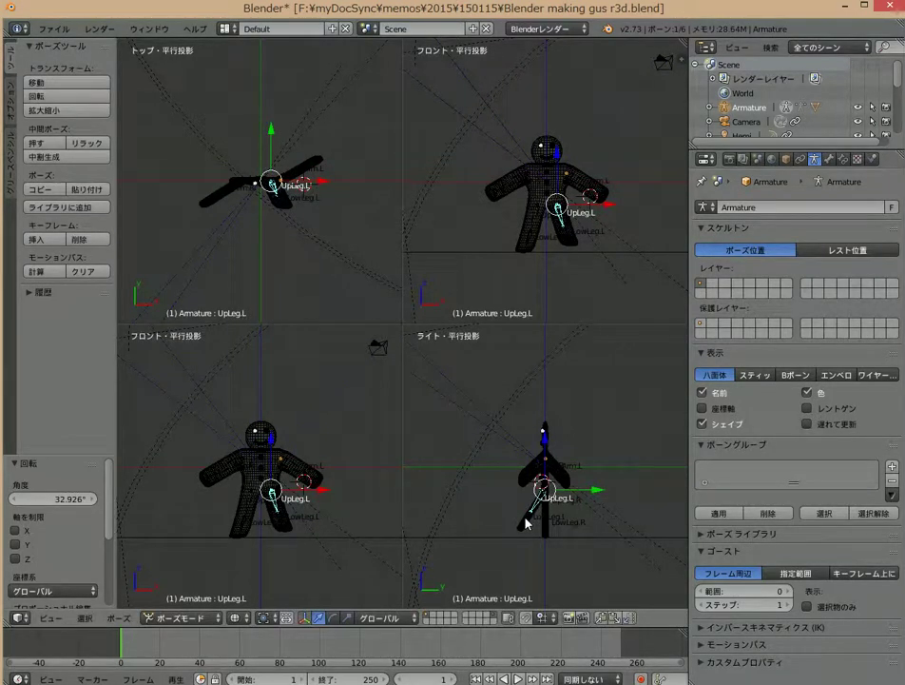
{"action": "right_click", "coordinate": [526, 522]}
{"action": "key", "text": "r"}
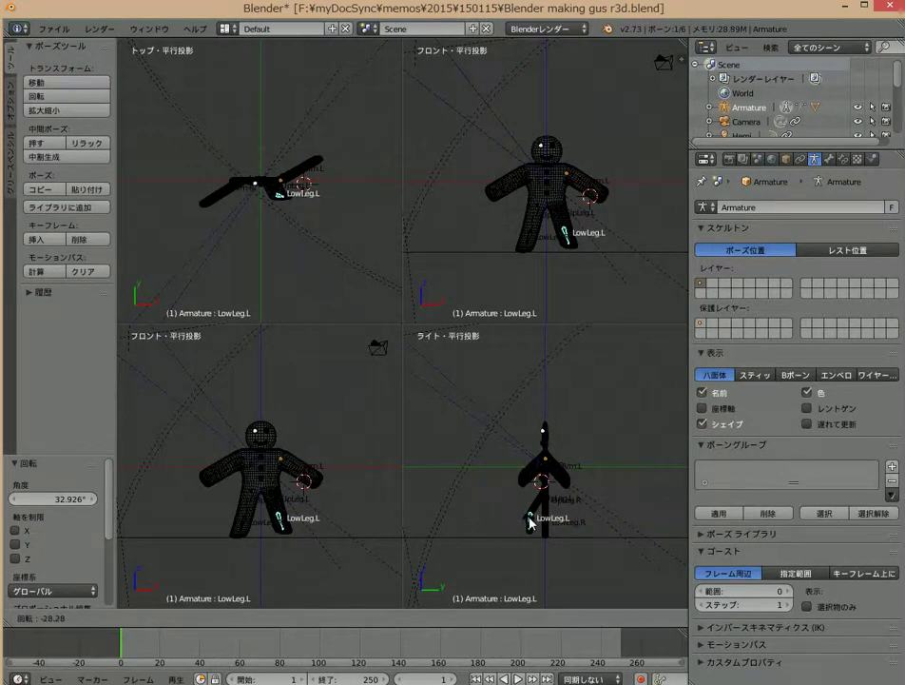
{"action": "left_click", "coordinate": [529, 516]}
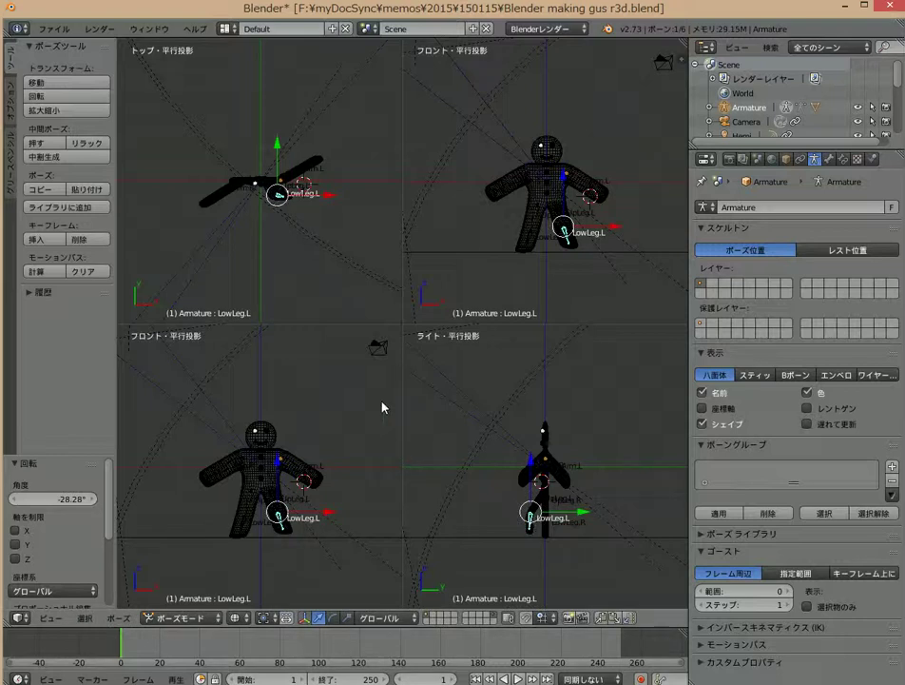
{"action": "key", "text": "a"}
{"action": "key", "text": "a"}
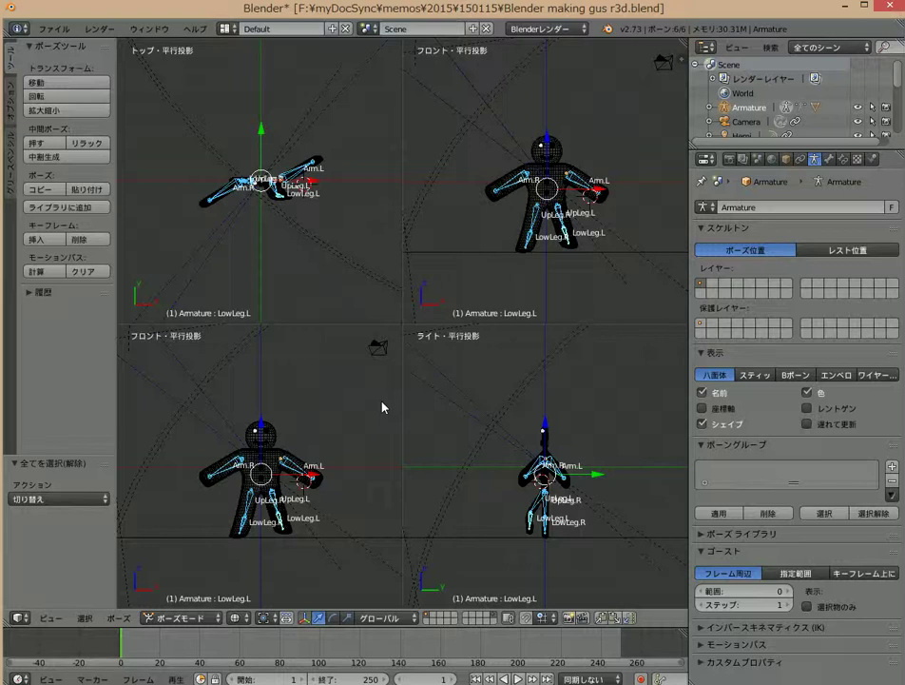
{"action": "key", "text": "i"}
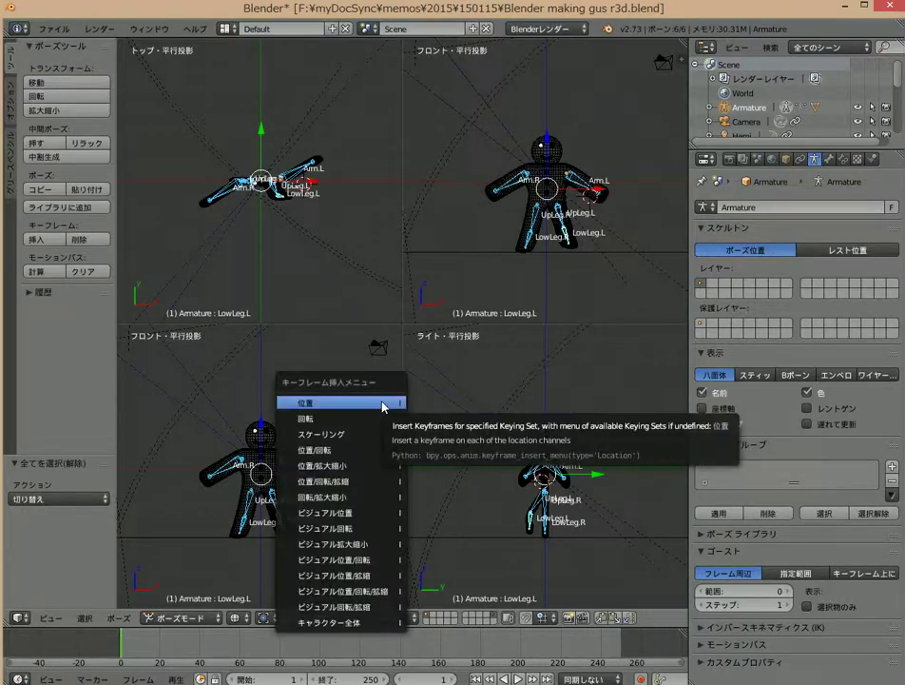
Step: Keyframe location and rotation of all bones at frame 1, then go to frame 11 and deselect all
{"action": "left_click", "coordinate": [354, 453]}
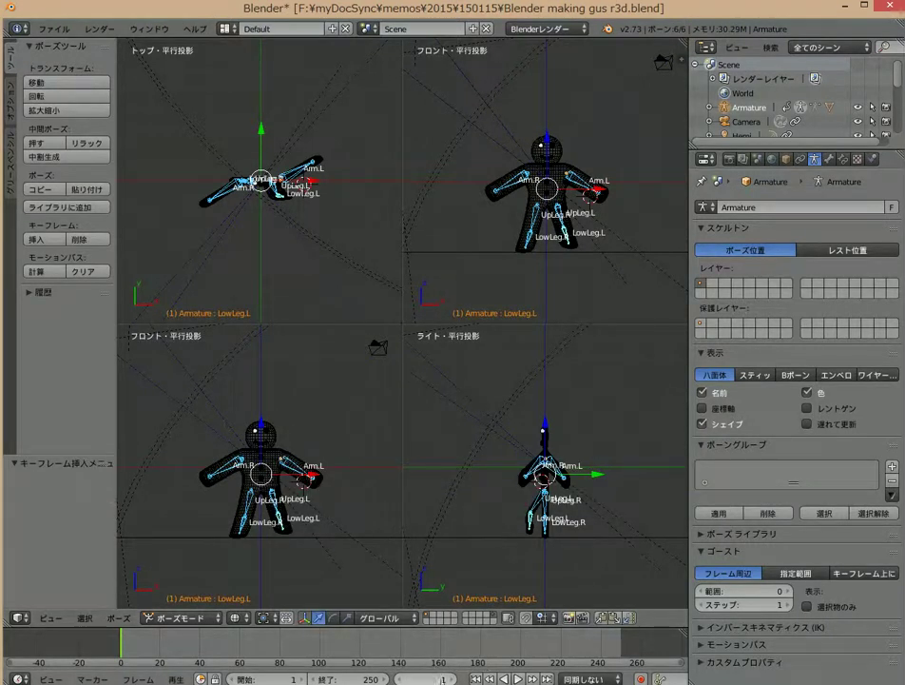
{"action": "left_click", "coordinate": [441, 681]}
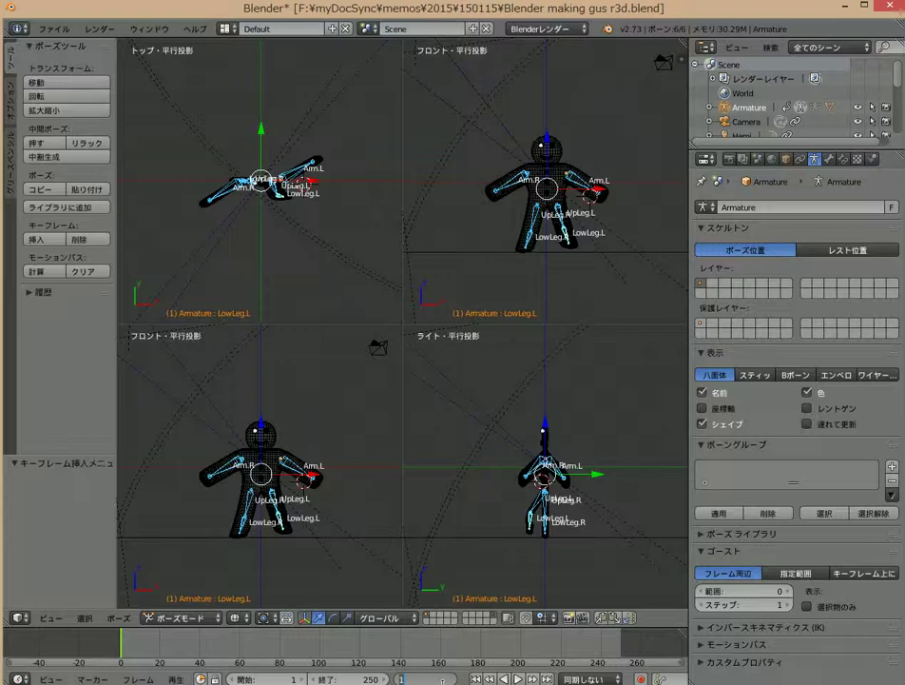
{"action": "type", "text": "1"}
{"action": "key", "text": "Return"}
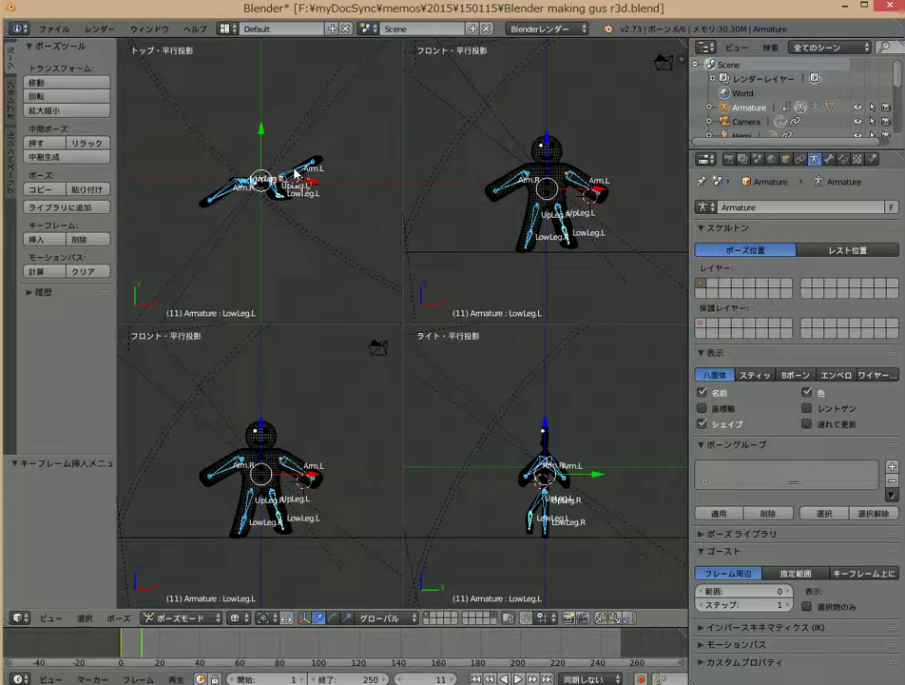
{"action": "key", "text": "a"}
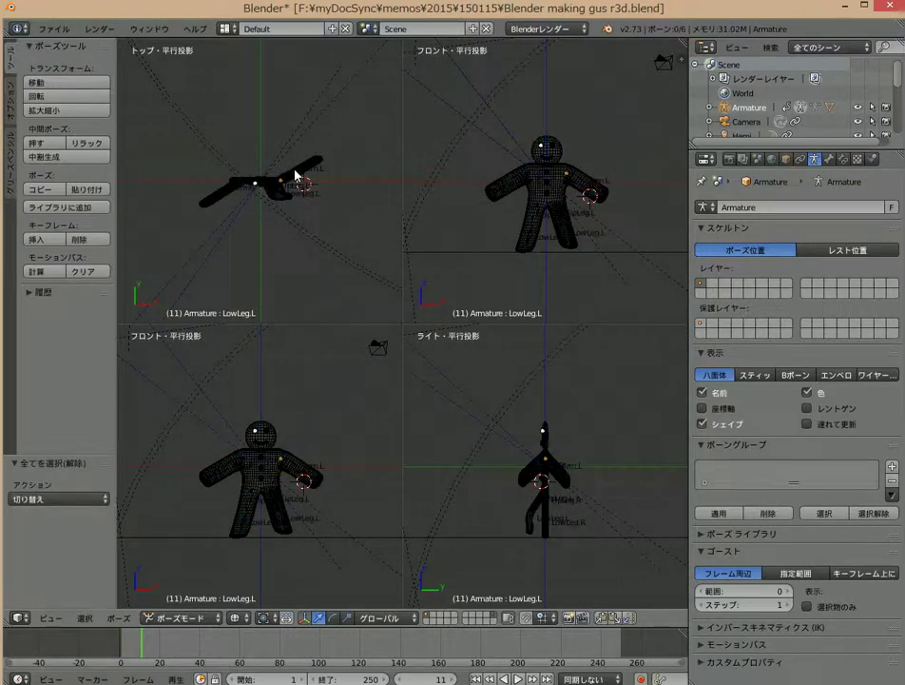
Step: At frame 11, rotate Arm.L to about -39° and Arm.R to about -42°
{"action": "right_click", "coordinate": [294, 174]}
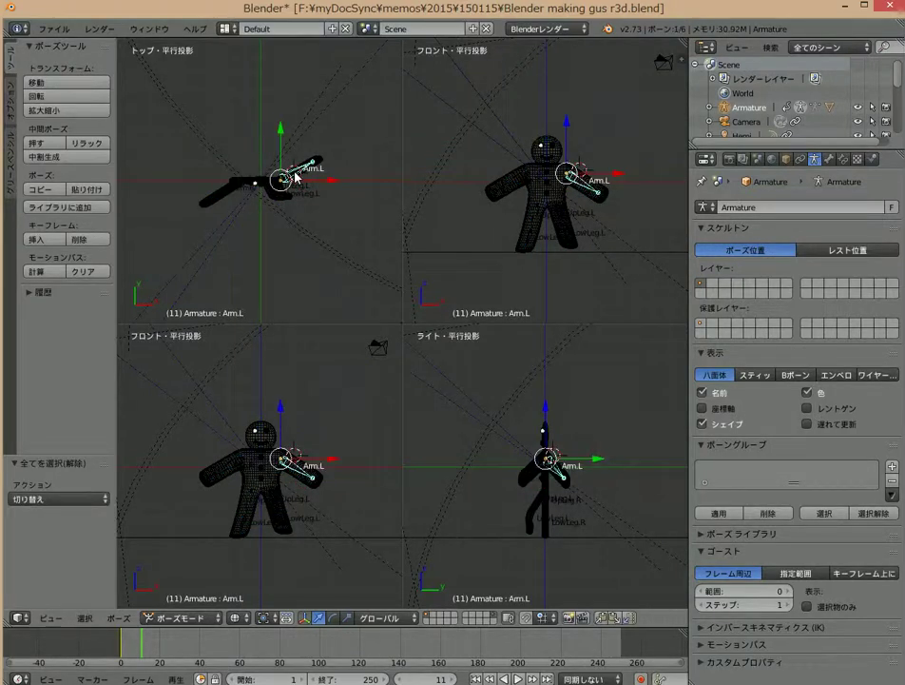
{"action": "key", "text": "r"}
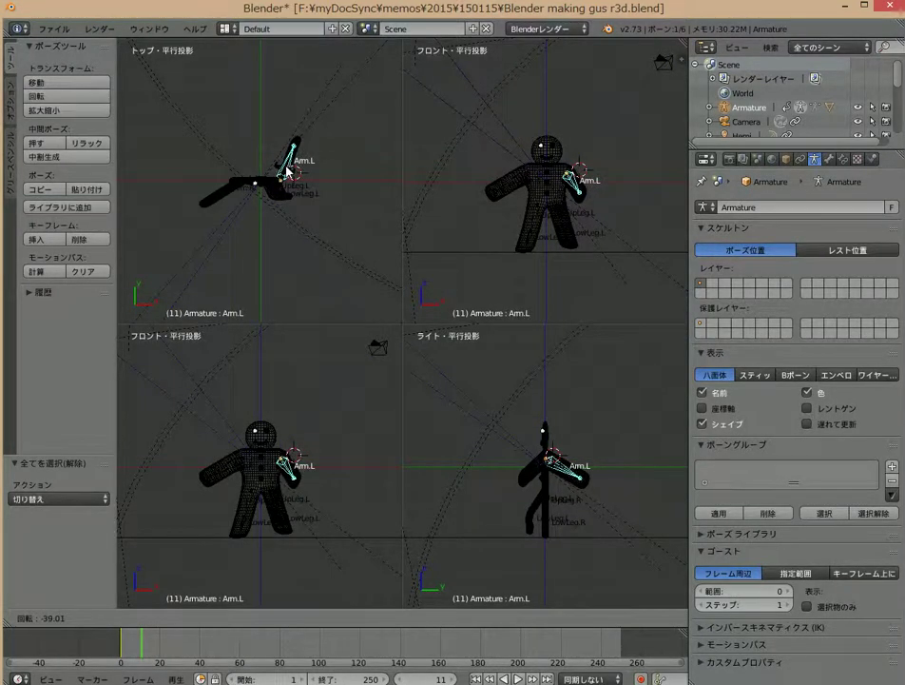
{"action": "left_click", "coordinate": [285, 176]}
{"action": "right_click", "coordinate": [222, 198]}
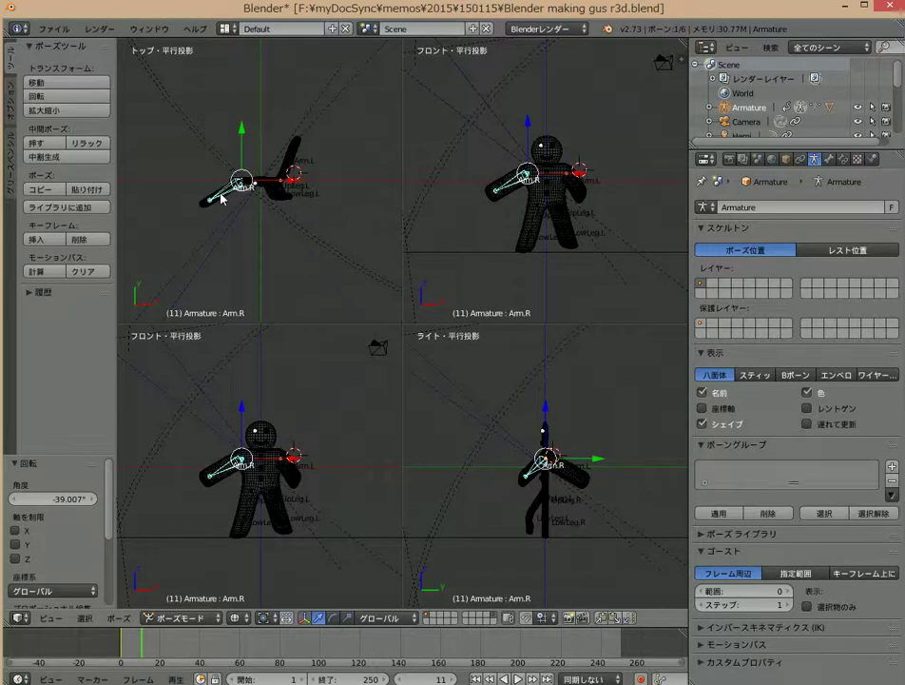
{"action": "key", "text": "r"}
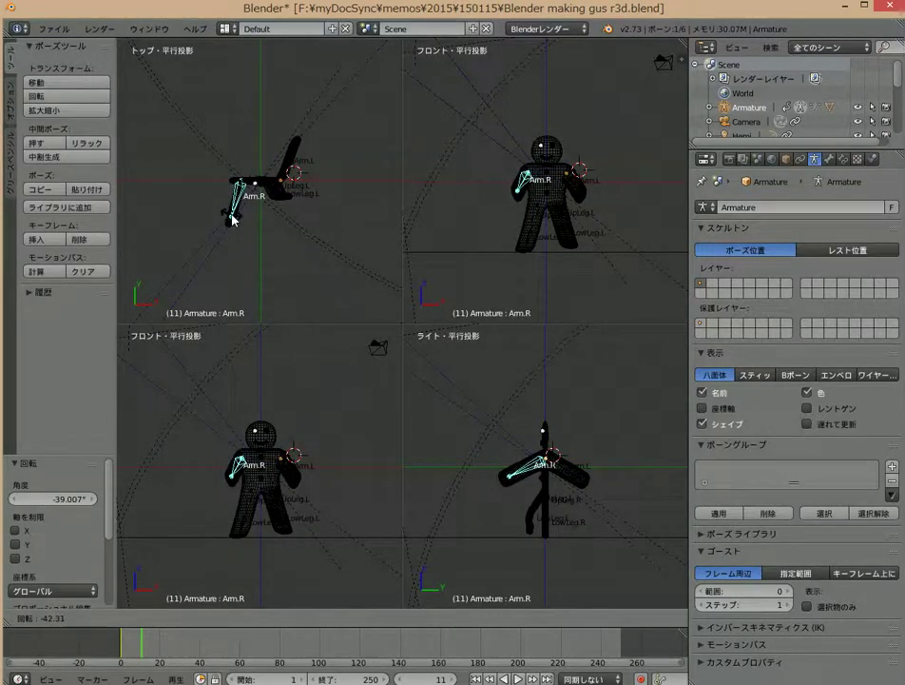
{"action": "left_click", "coordinate": [232, 218]}
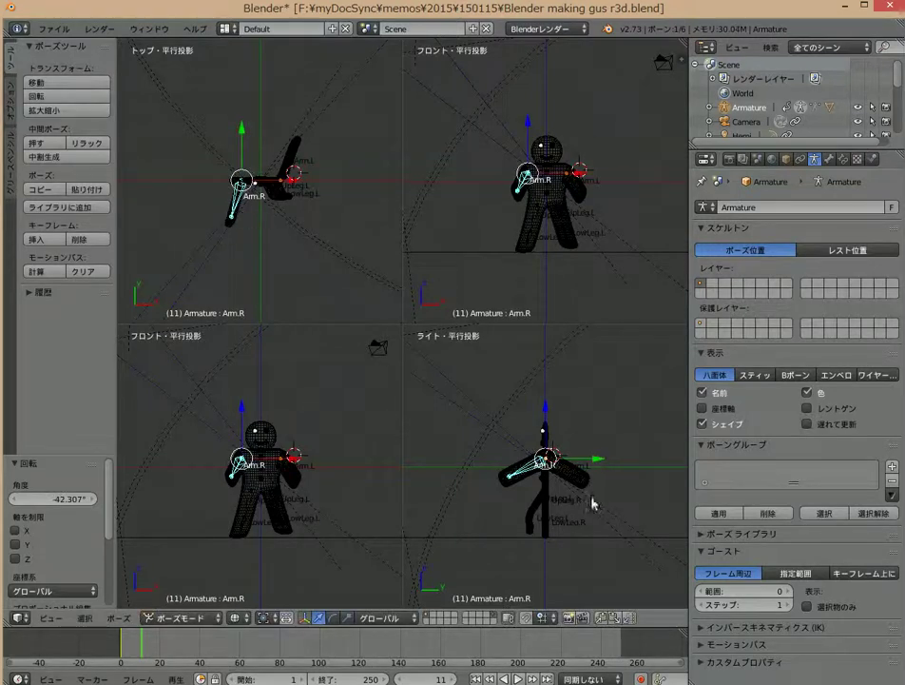
{"action": "right_click", "coordinate": [533, 515]}
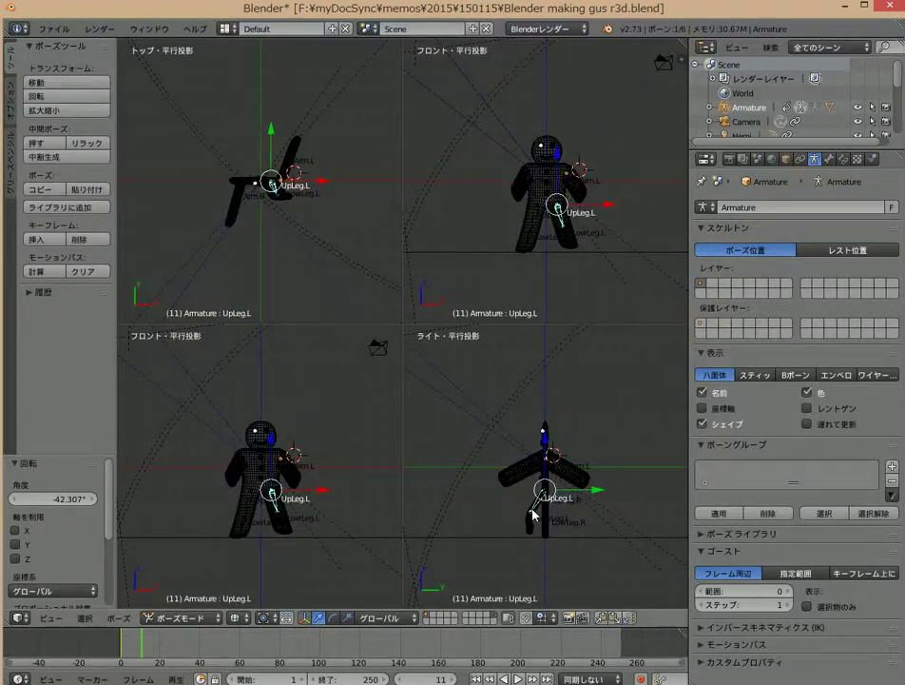
Step: Rotate UpLeg.L about 21°, UpLeg.R about -50° and LowLeg.R about -16°
{"action": "key", "text": "r"}
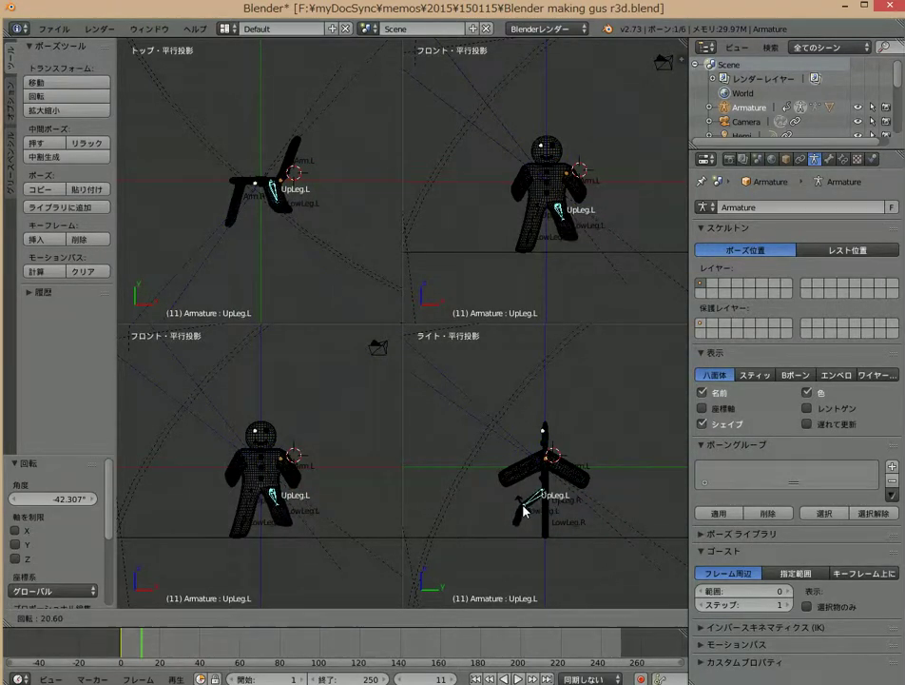
{"action": "left_click", "coordinate": [523, 511]}
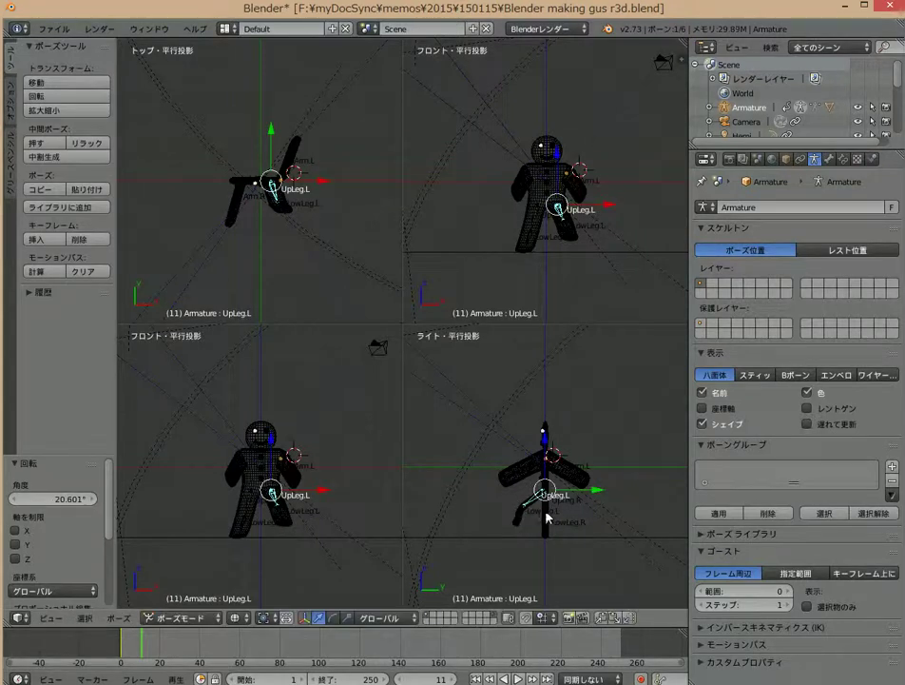
{"action": "right_click", "coordinate": [547, 517]}
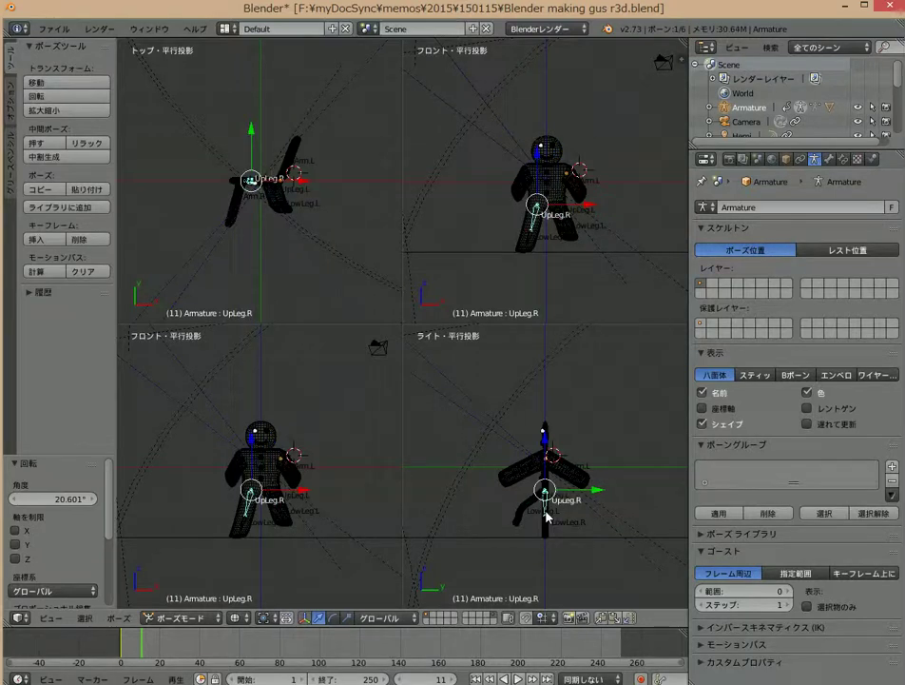
{"action": "key", "text": "r"}
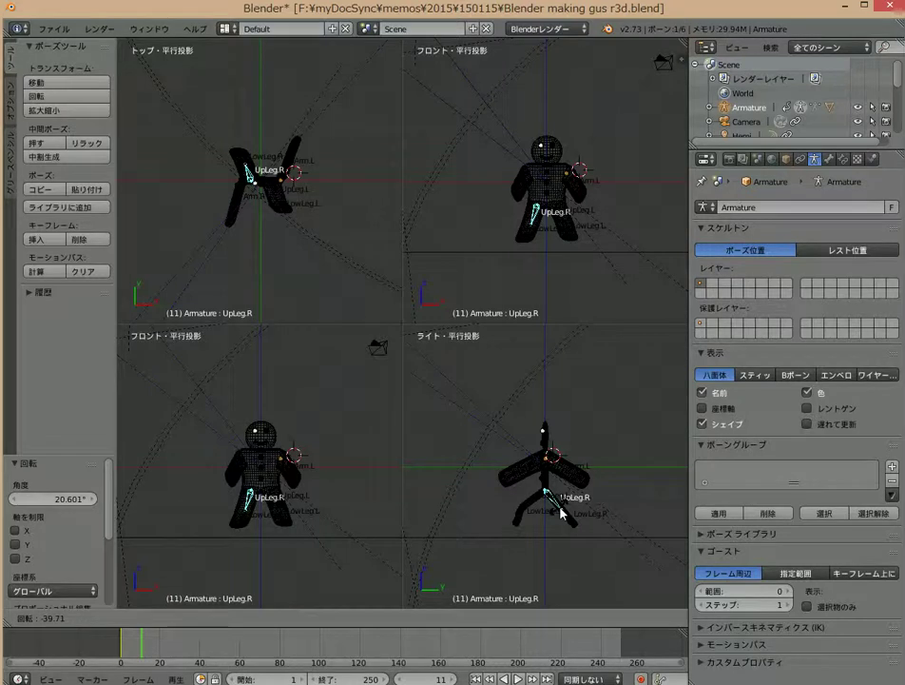
{"action": "right_click", "coordinate": [560, 512]}
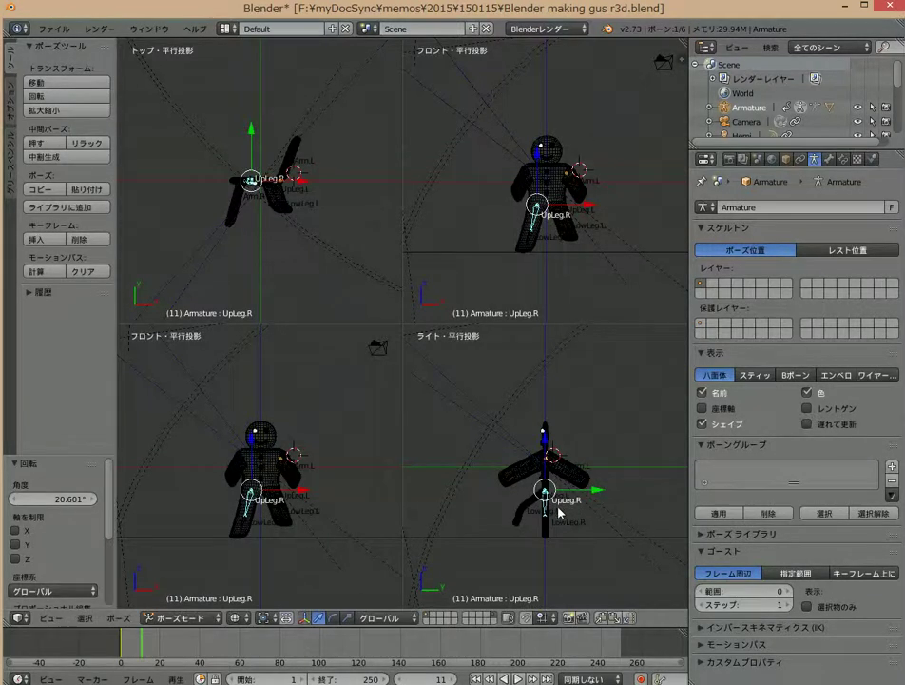
{"action": "key", "text": "r"}
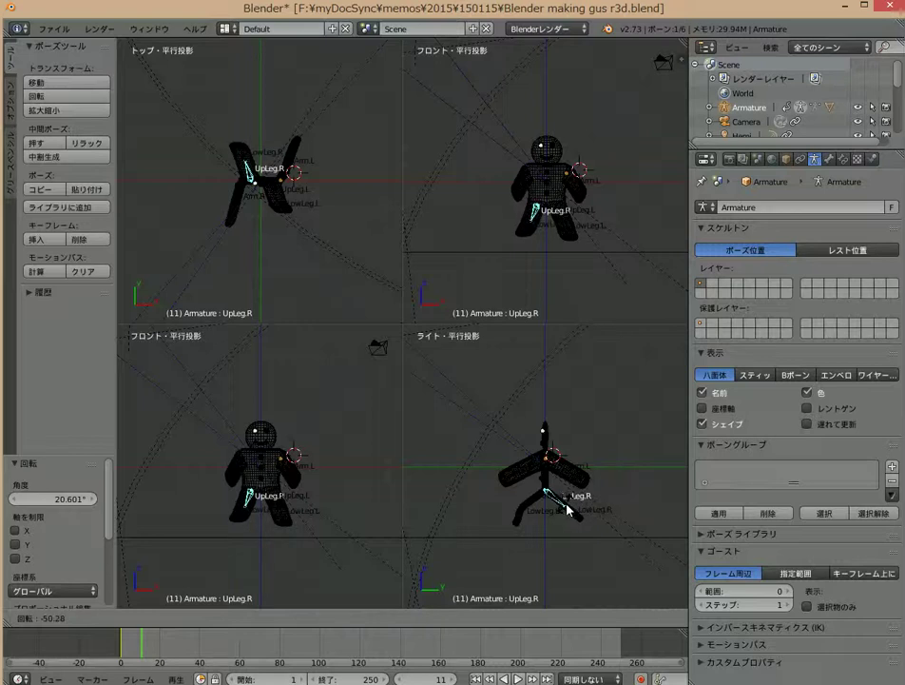
{"action": "left_click", "coordinate": [568, 511]}
{"action": "right_click", "coordinate": [571, 511]}
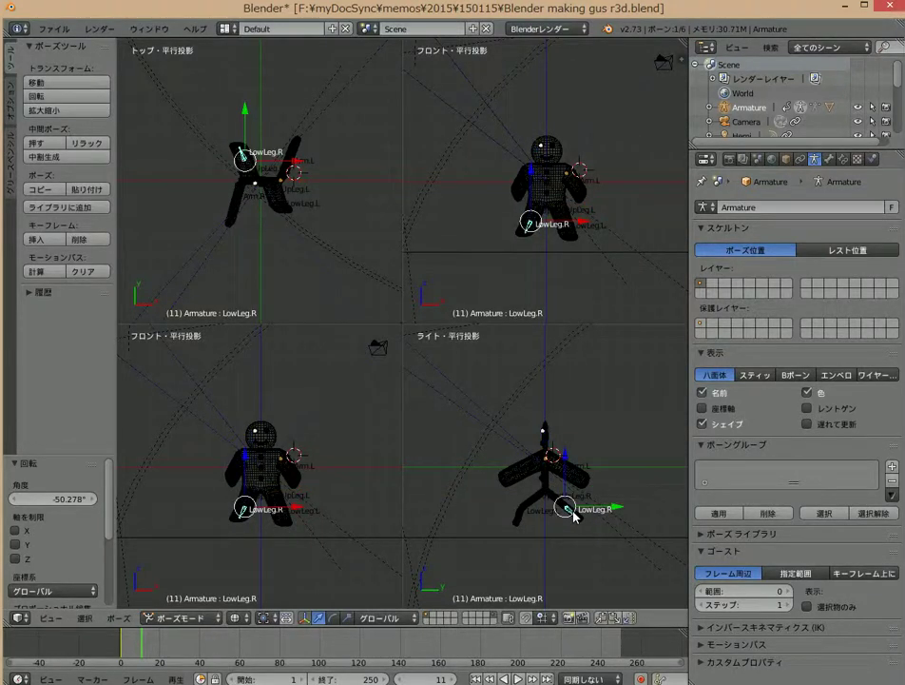
{"action": "key", "text": "r"}
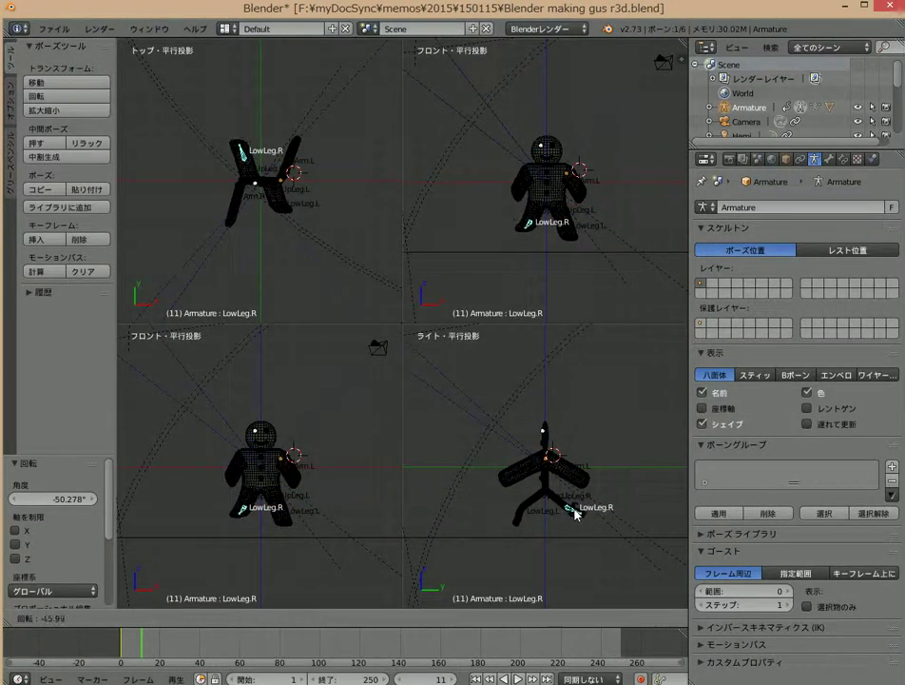
{"action": "left_click", "coordinate": [574, 514]}
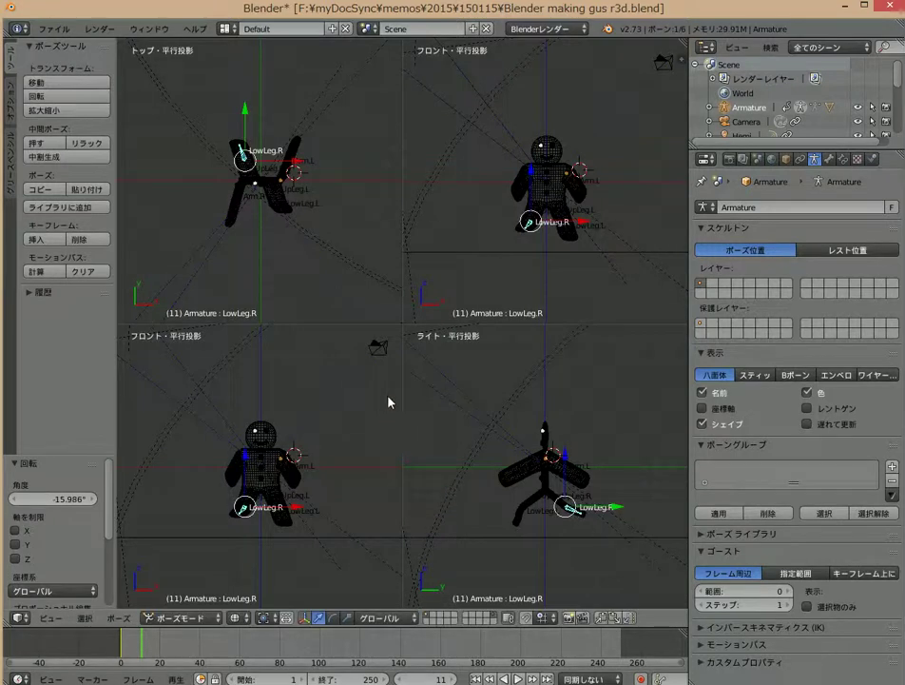
Step: Select all six bones and insert a LocRot keyframe at frame 11
{"action": "key", "text": "a"}
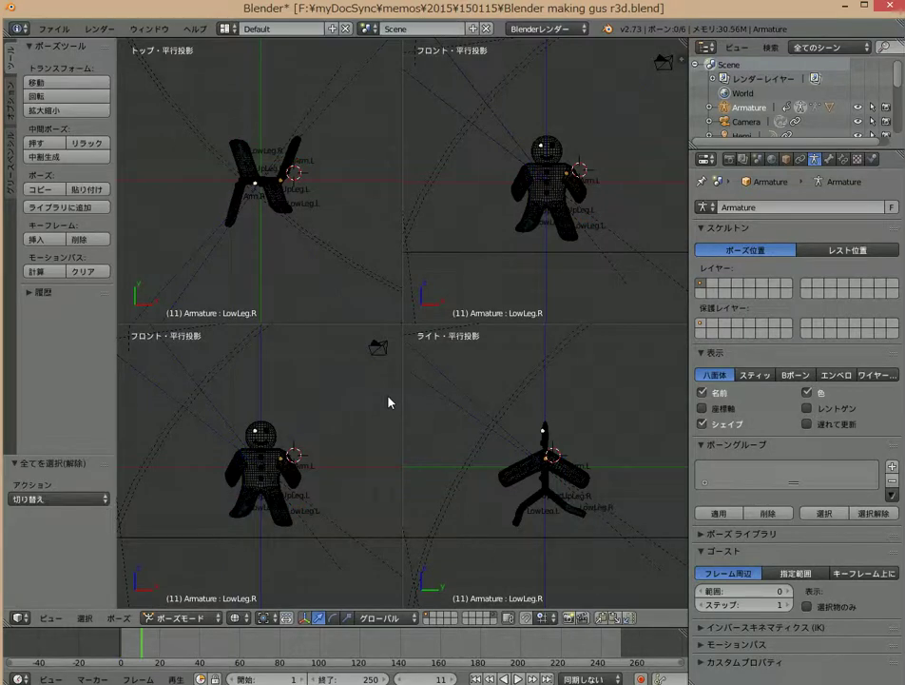
{"action": "key", "text": "a"}
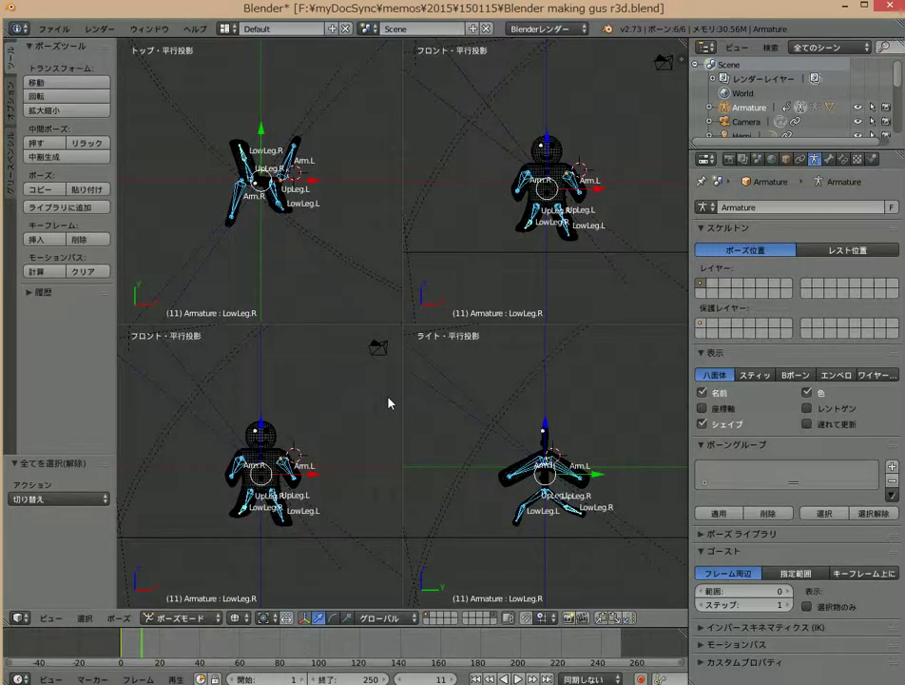
{"action": "key", "text": "i"}
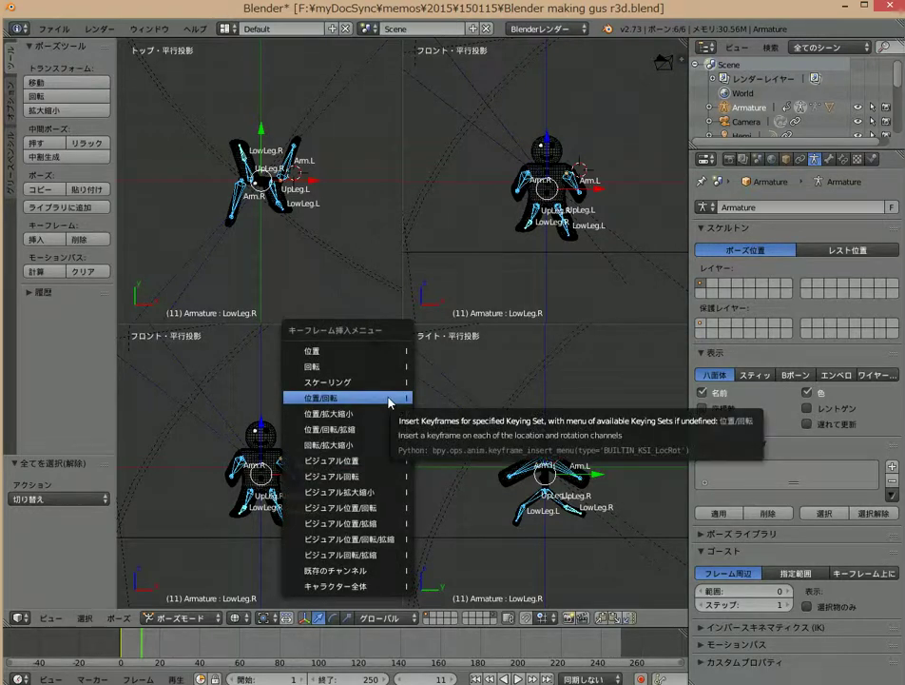
{"action": "left_click", "coordinate": [388, 398]}
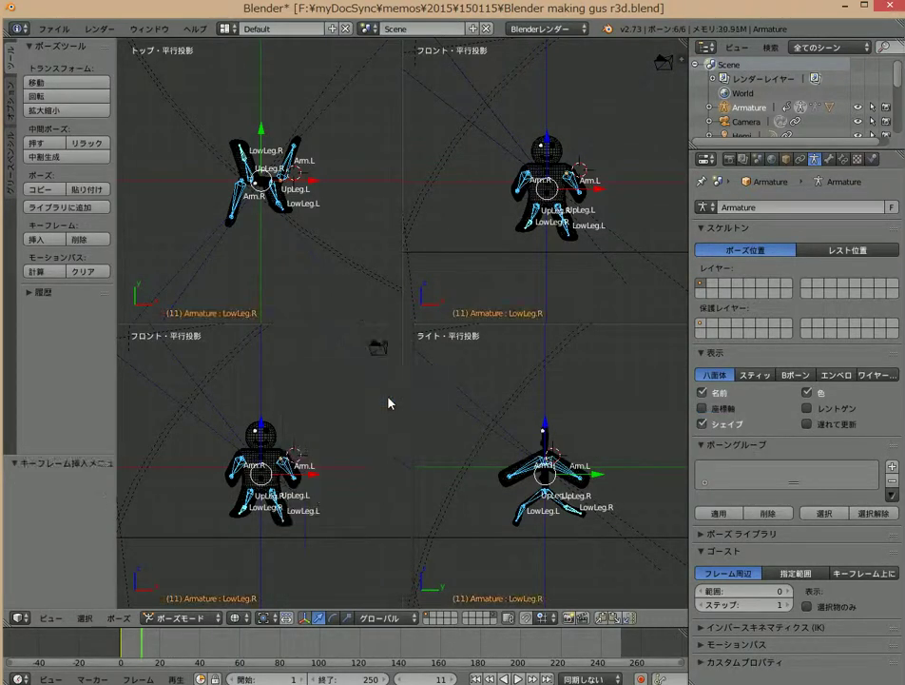
{"action": "left_click", "coordinate": [425, 679]}
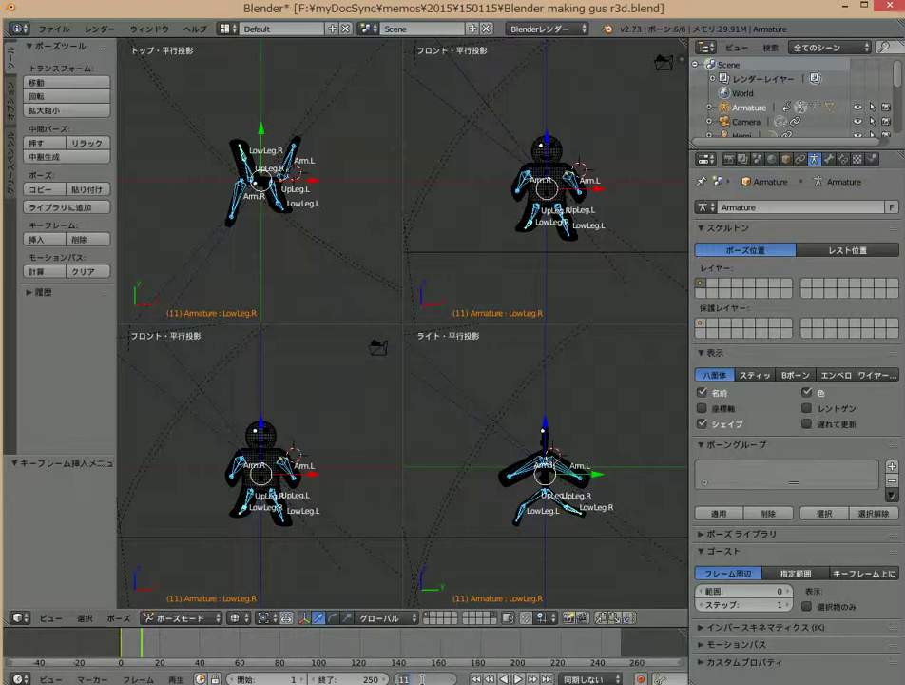
Step: Paste the frame 1 pose X-mirrored at frame 21 and keyframe its location and rotation
{"action": "type", "text": "1"}
{"action": "key", "text": "Return"}
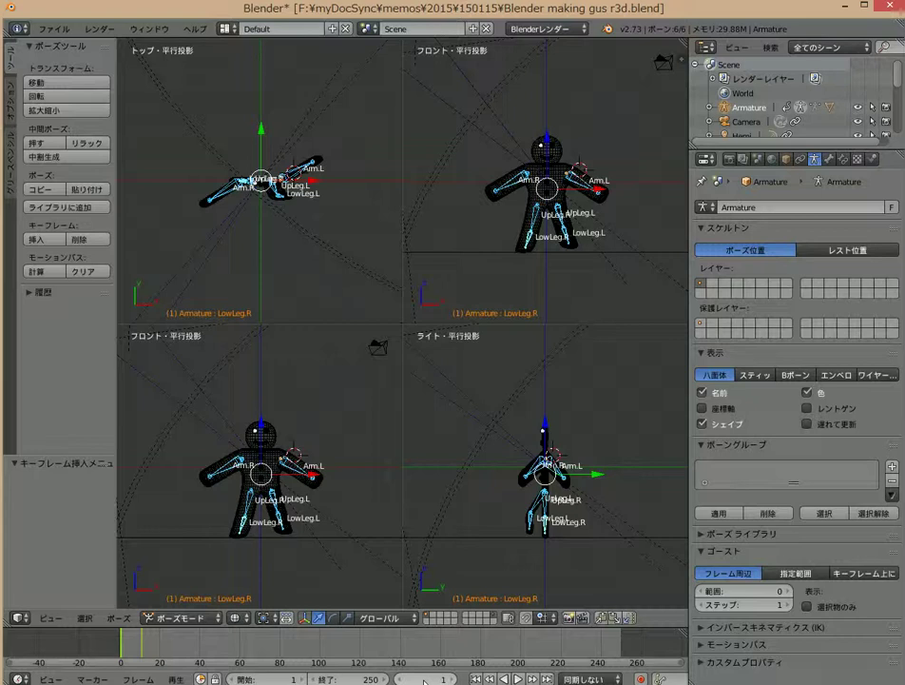
{"action": "left_click", "coordinate": [341, 551]}
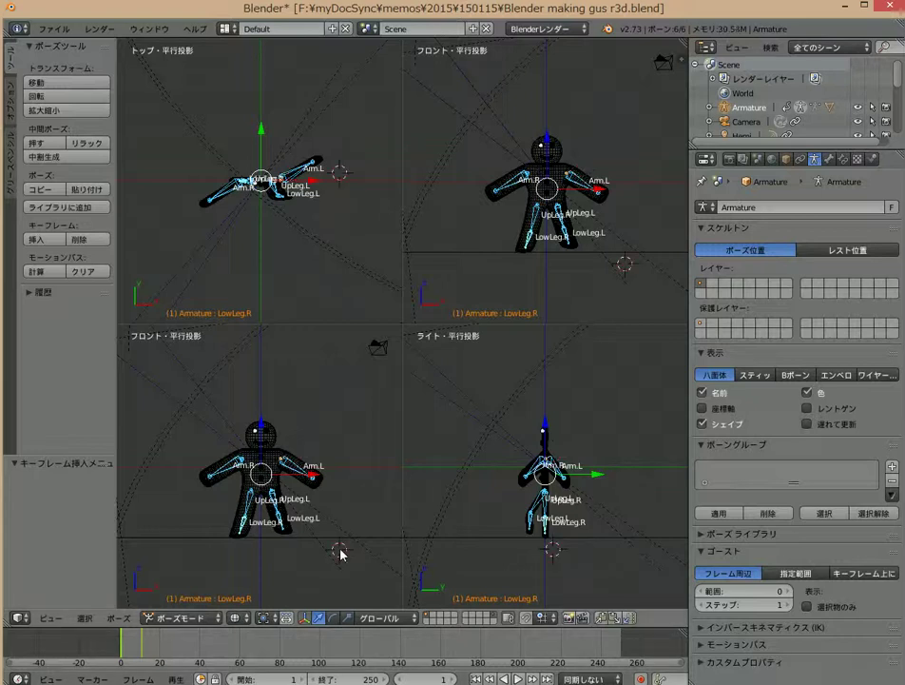
{"action": "left_click", "coordinate": [425, 679]}
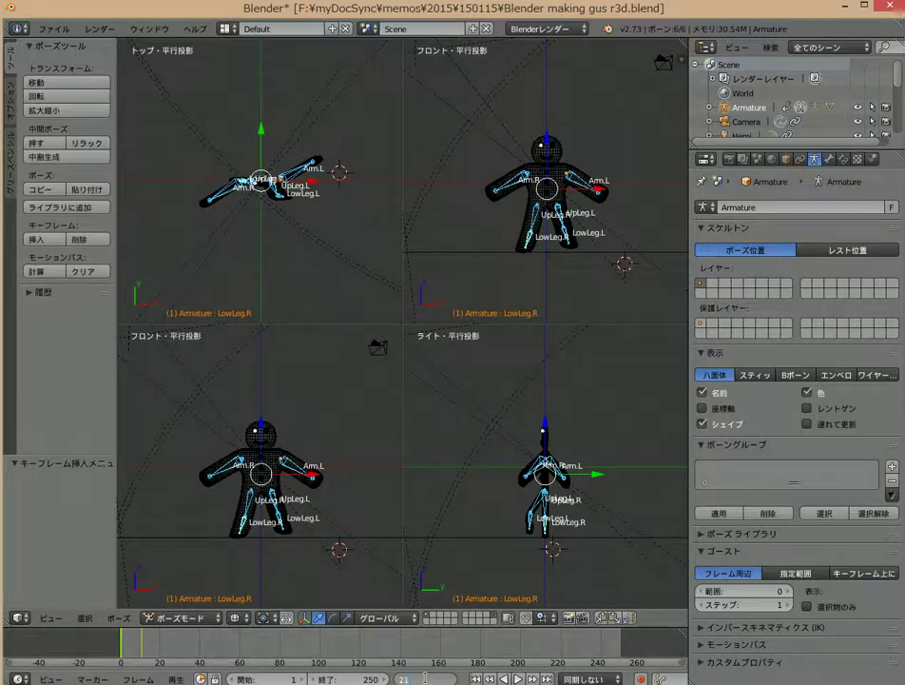
{"action": "key", "text": "Return"}
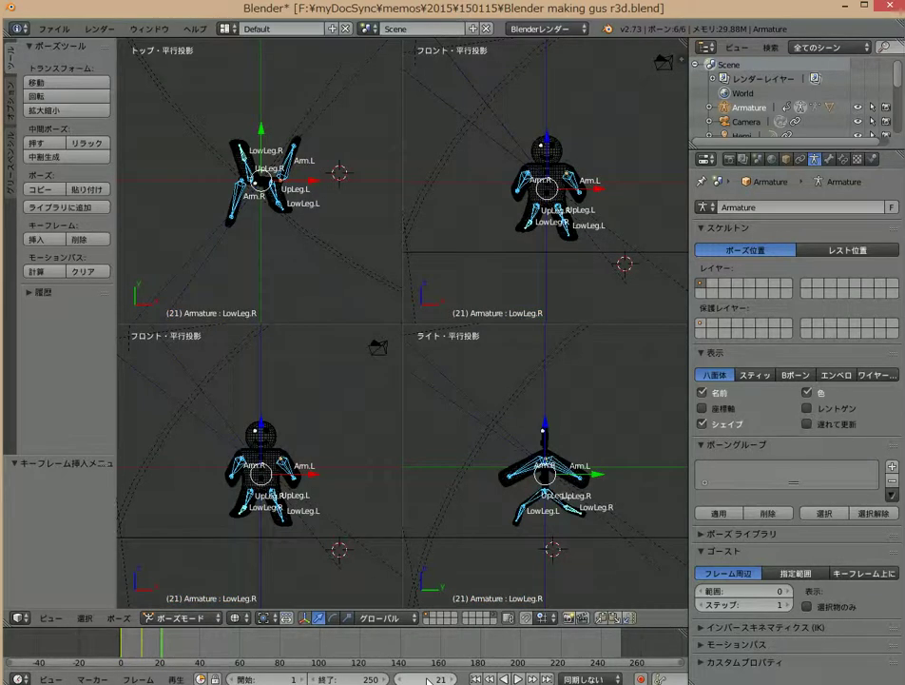
{"action": "left_click", "coordinate": [339, 568]}
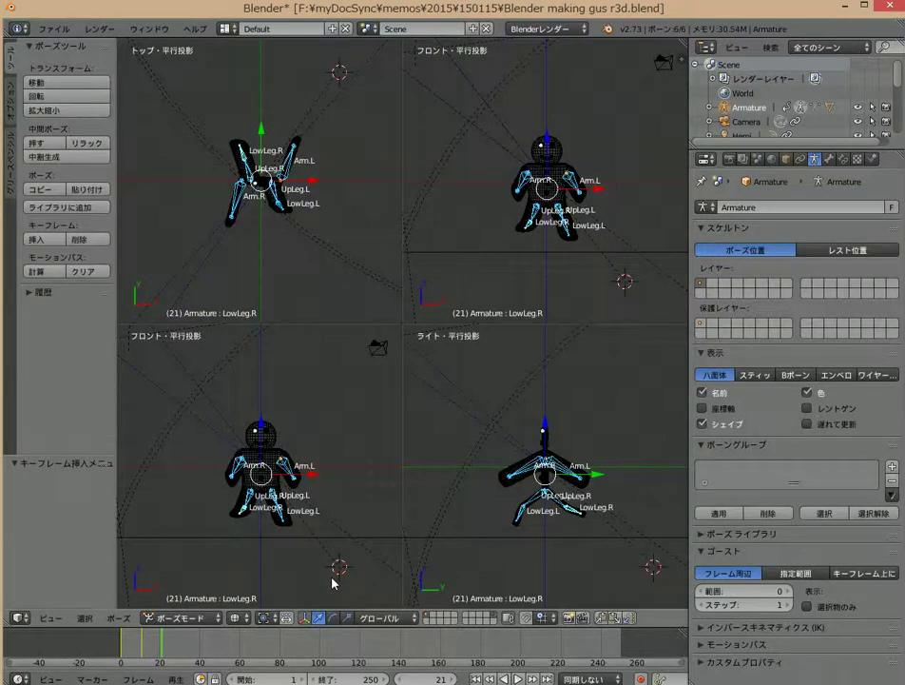
{"action": "key", "text": "ctrl+shift+v"}
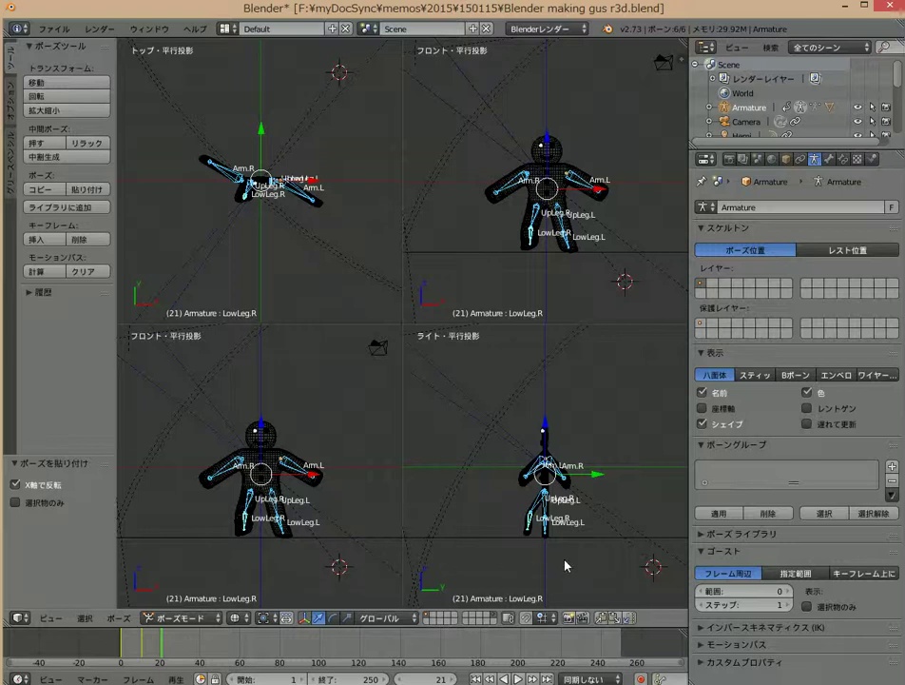
{"action": "key", "text": "i"}
{"action": "left_click", "coordinate": [467, 425]}
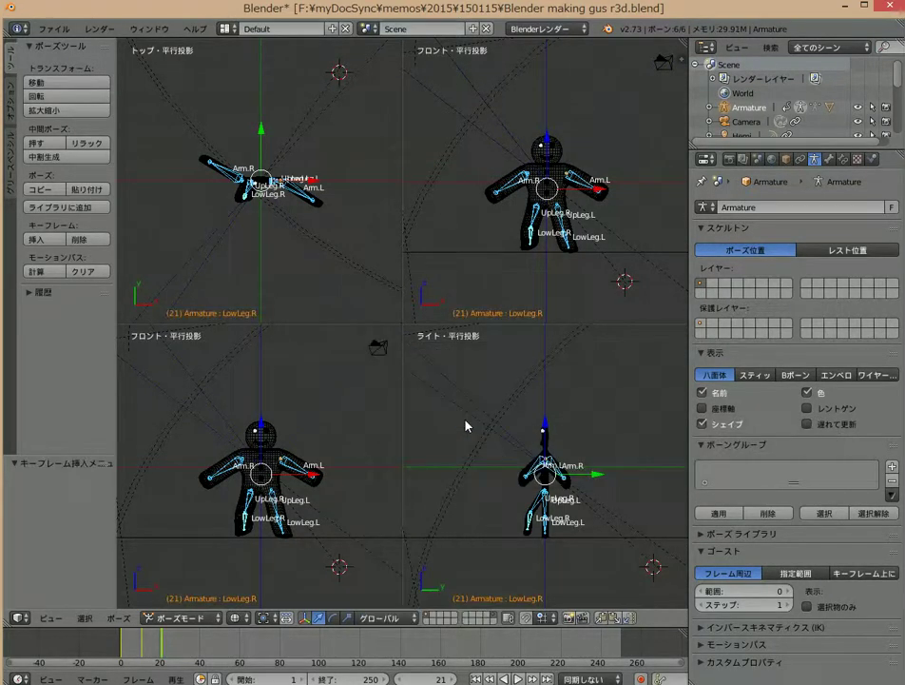
{"action": "left_click", "coordinate": [433, 679]}
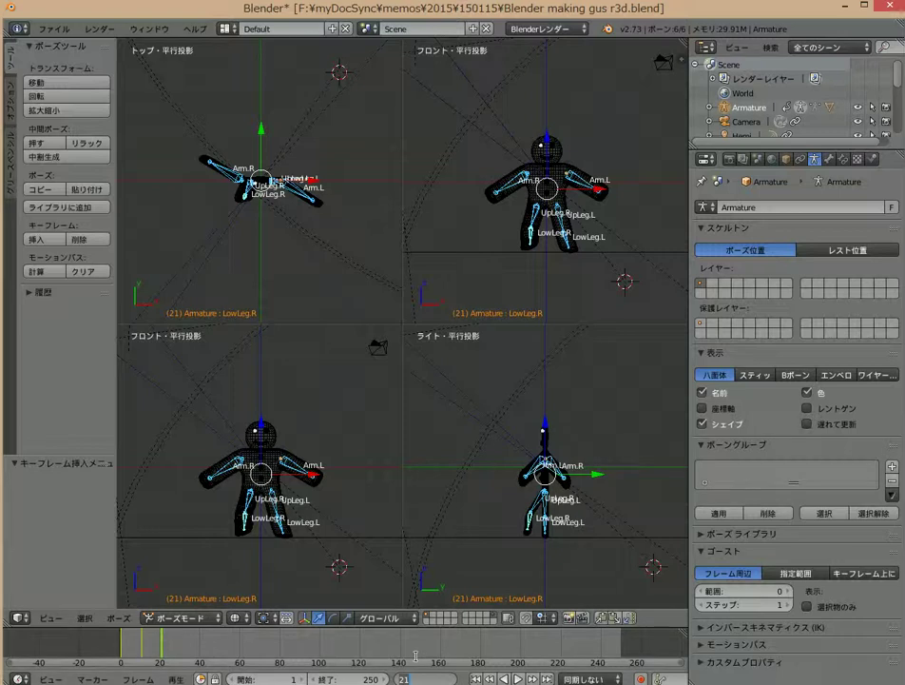
Step: Paste the frame 11 stride pose X-mirrored at frame 31 and insert a LocRot keyframe
{"action": "type", "text": "11"}
{"action": "key", "text": "Return"}
{"action": "left_click", "coordinate": [361, 527]}
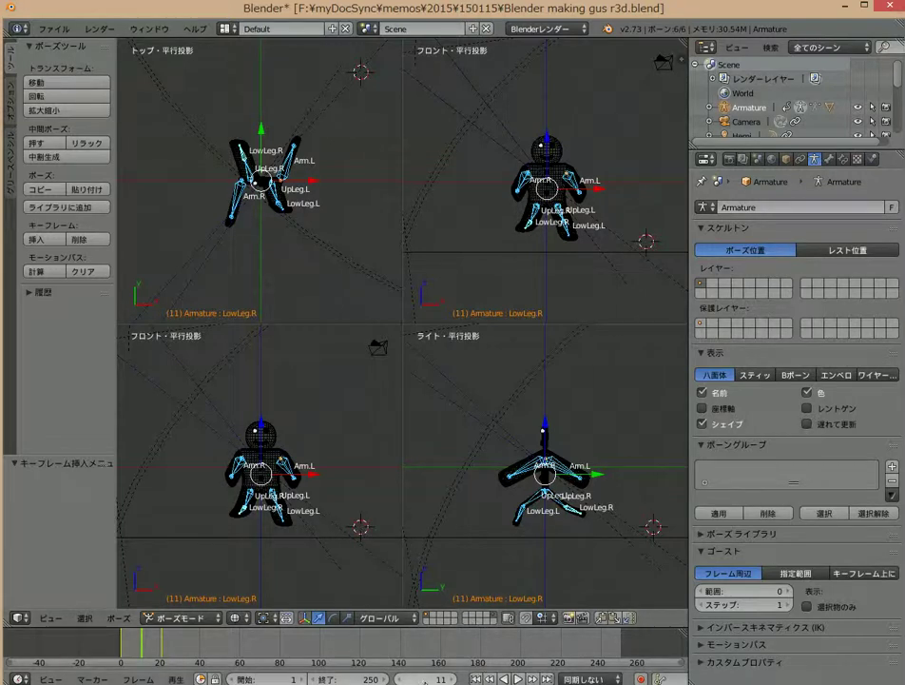
{"action": "left_click", "coordinate": [424, 679]}
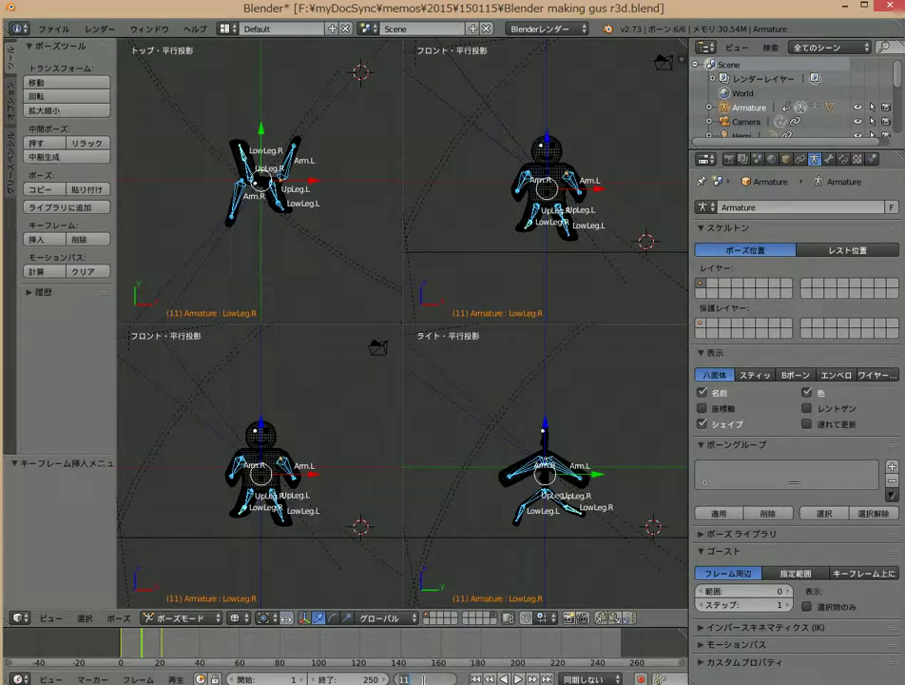
{"action": "type", "text": "31"}
{"action": "key", "text": "Return"}
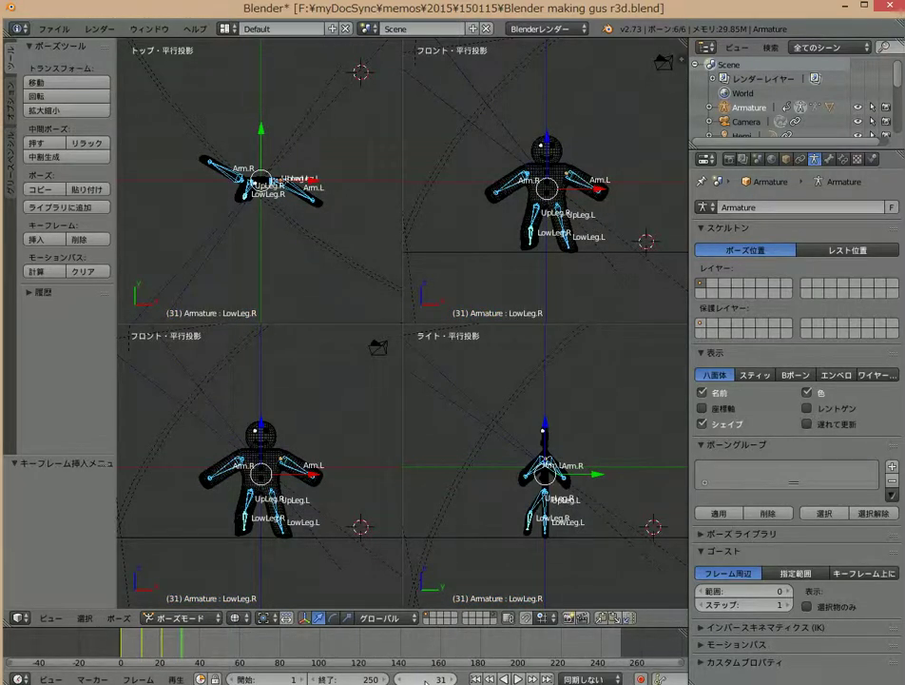
{"action": "left_click", "coordinate": [357, 573]}
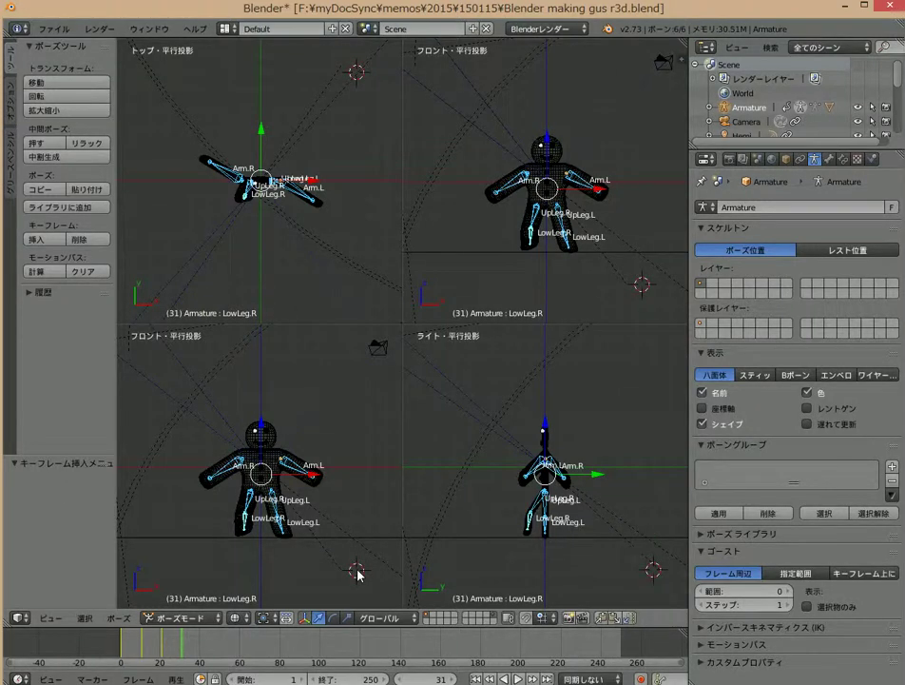
{"action": "key", "text": "ctrl+v"}
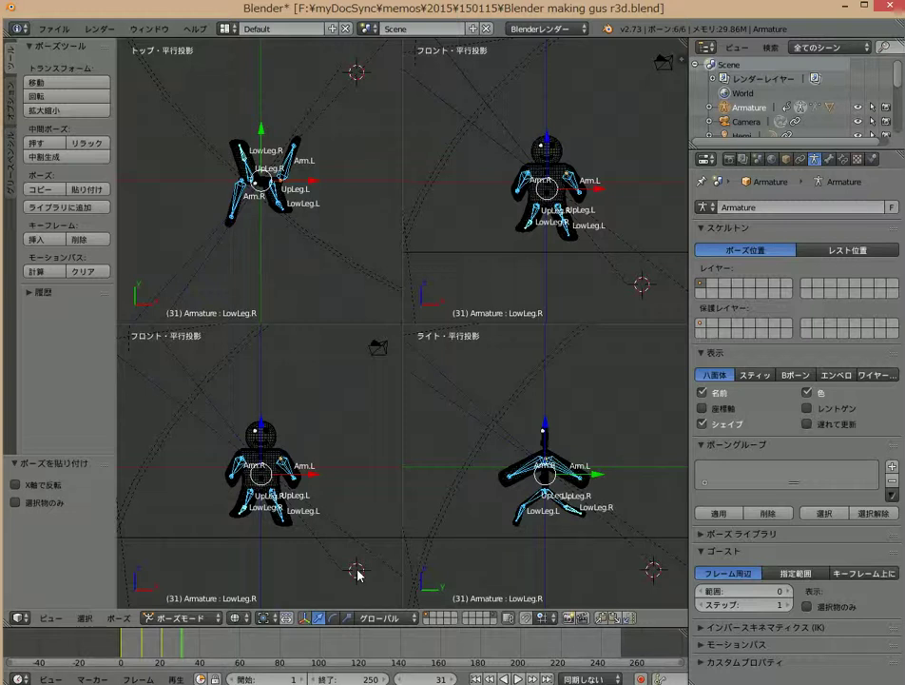
{"action": "key", "text": "ctrl+shift+v"}
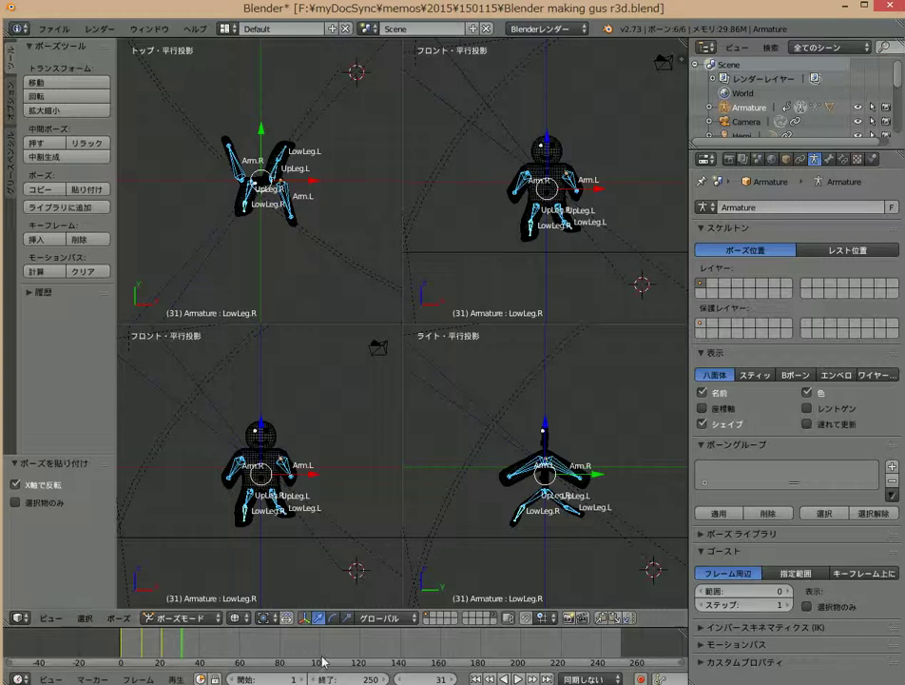
{"action": "key", "text": "i"}
{"action": "left_click", "coordinate": [386, 397]}
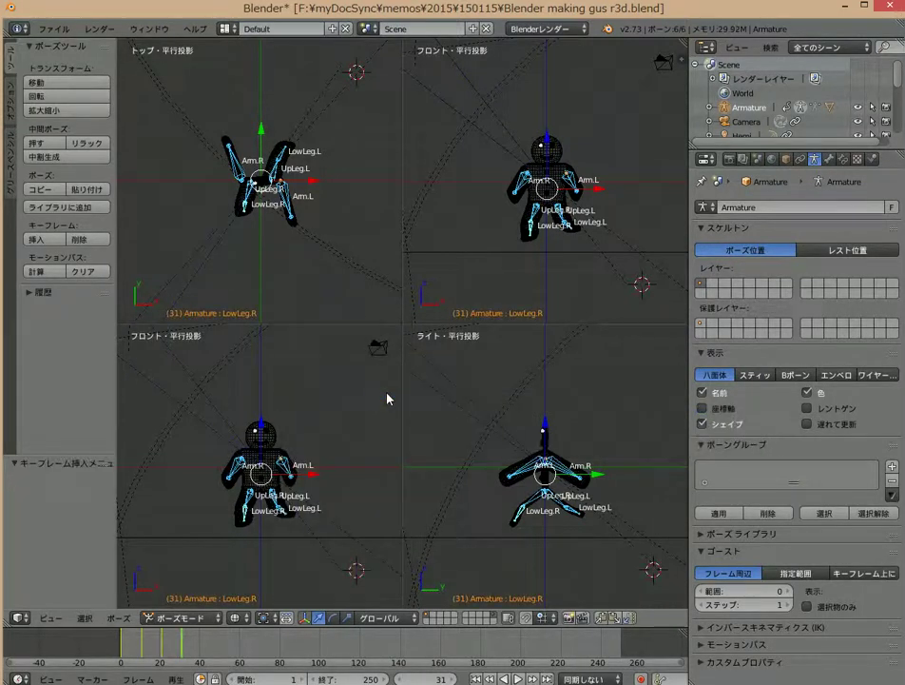
{"action": "left_click", "coordinate": [429, 679]}
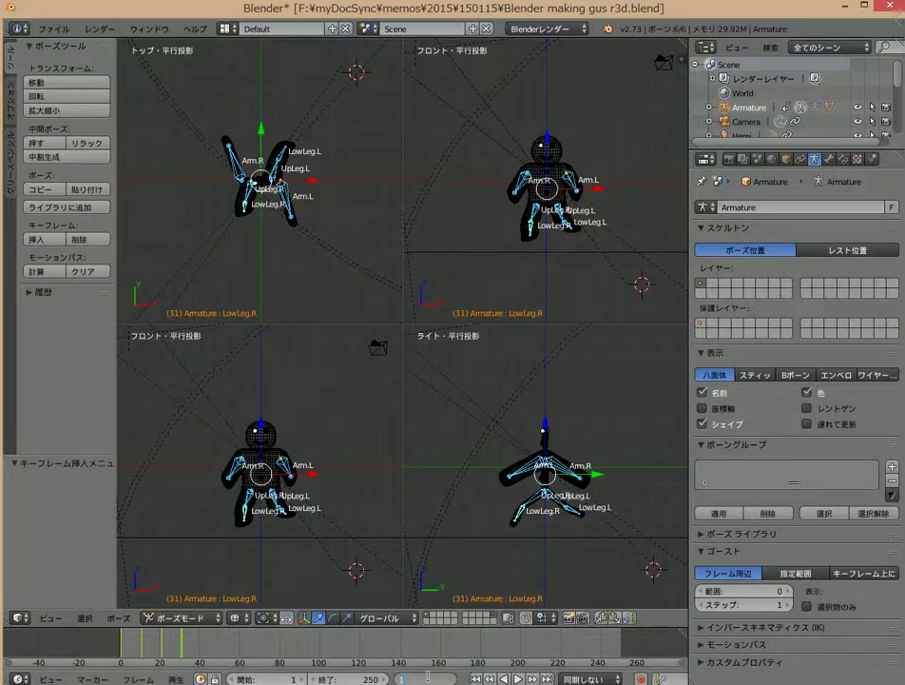
Step: Paste the frame 1 pose at frame 41 and keyframe its location and rotation
{"action": "type", "text": "1"}
{"action": "key", "text": "Return"}
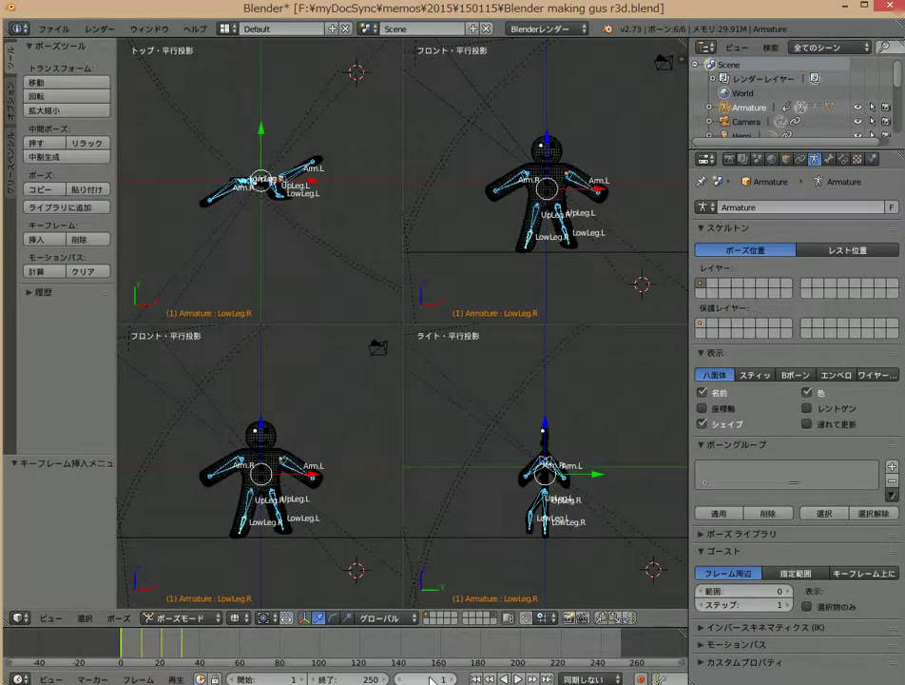
{"action": "left_click", "coordinate": [343, 572]}
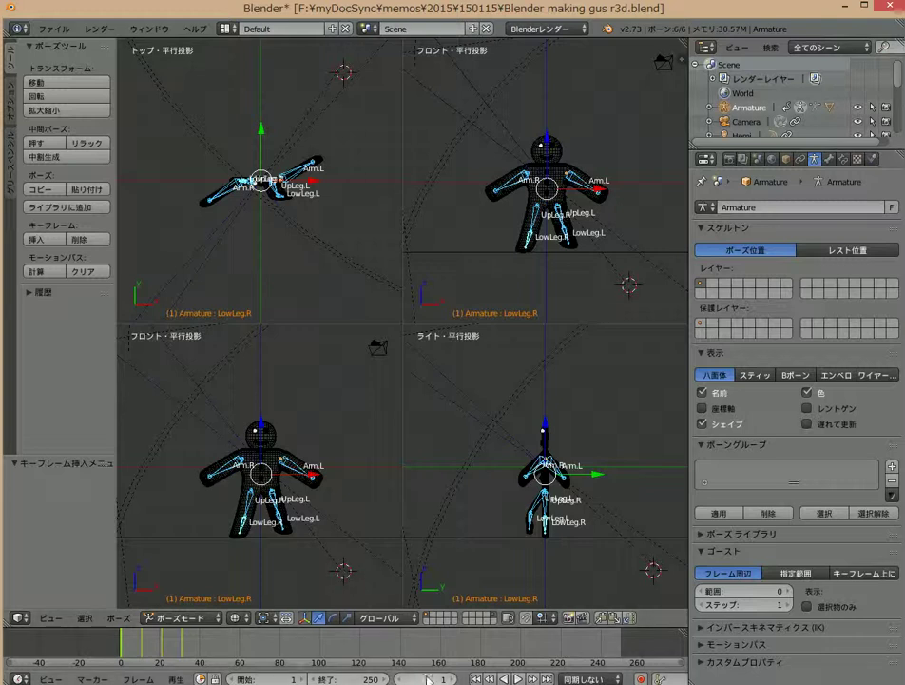
{"action": "type", "text": "41"}
{"action": "key", "text": "Return"}
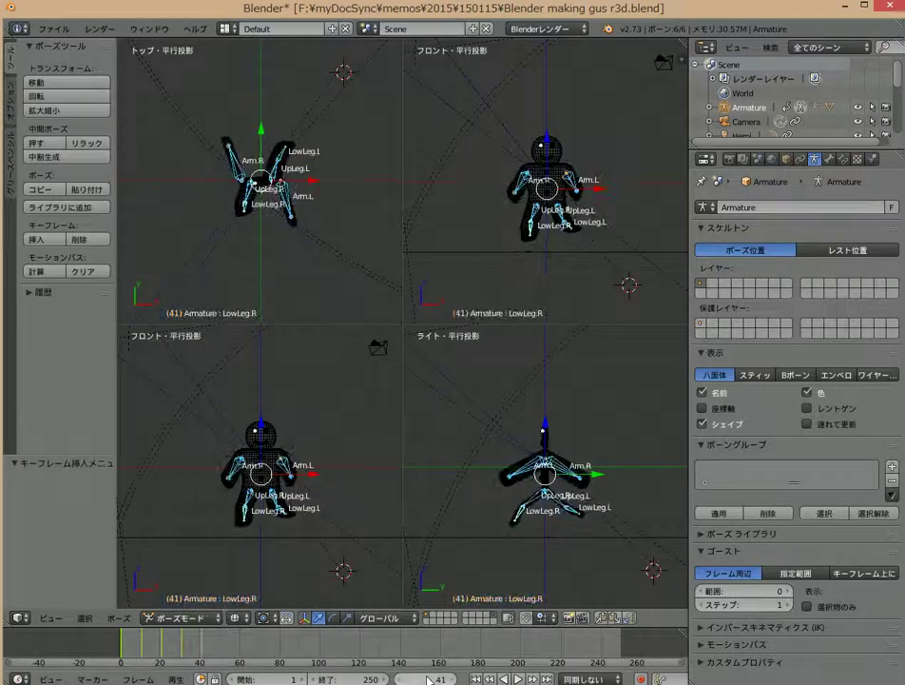
{"action": "left_click", "coordinate": [417, 431]}
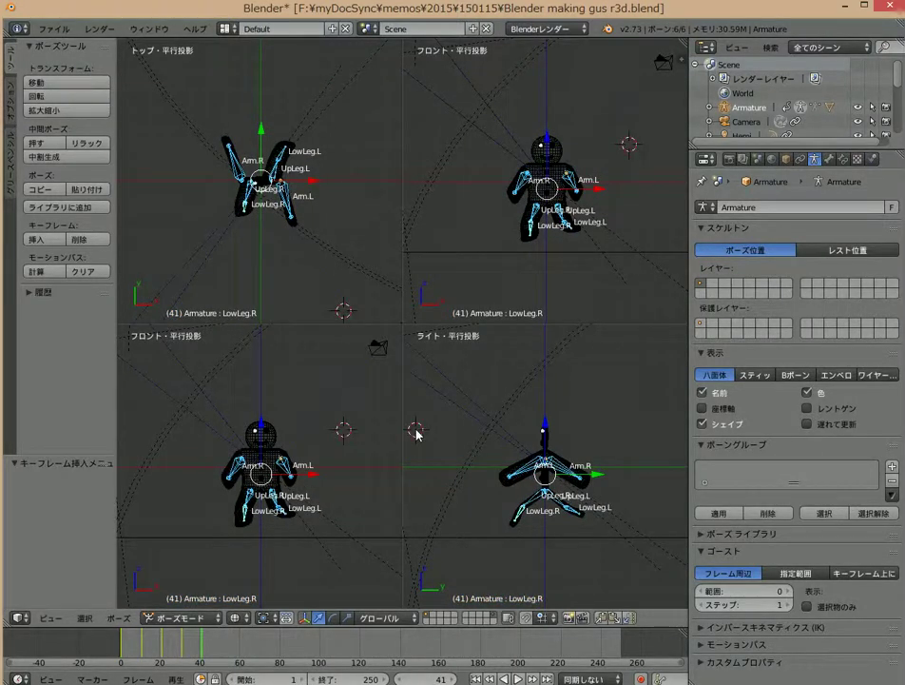
{"action": "key", "text": "ctrl+v"}
{"action": "key", "text": "i"}
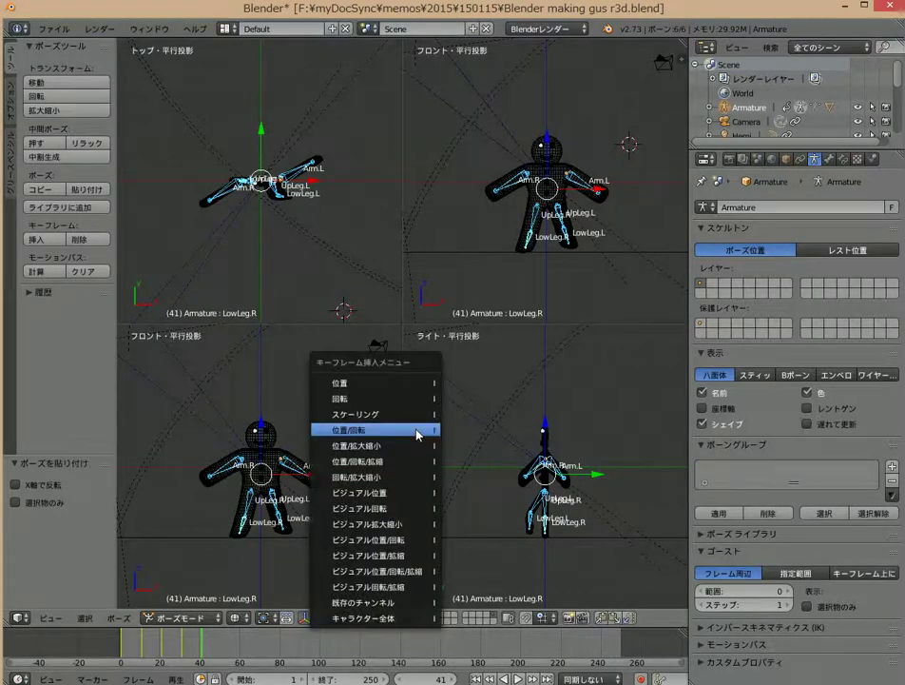
{"action": "left_click", "coordinate": [418, 433]}
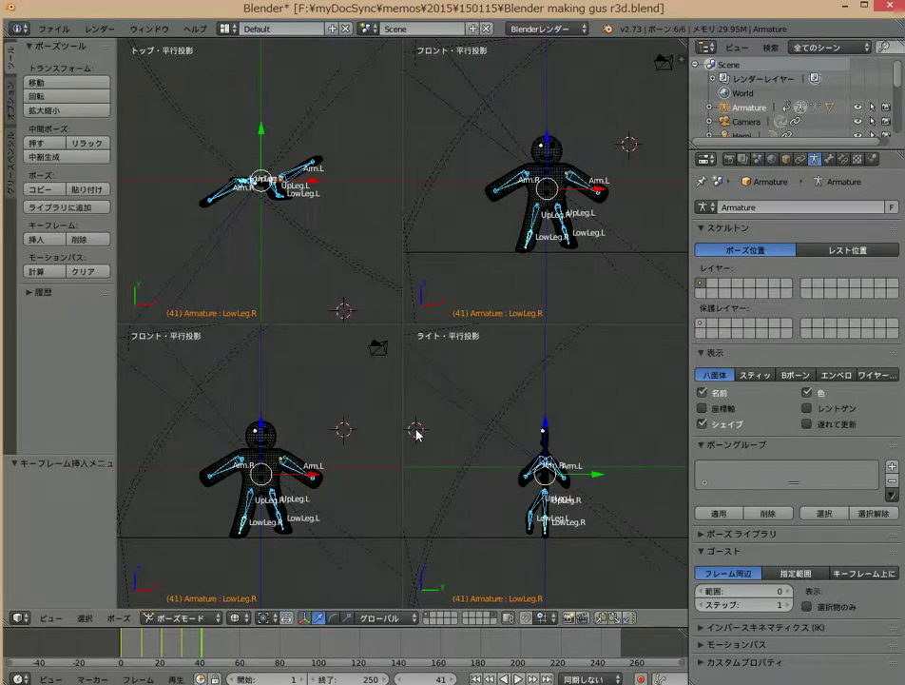
{"action": "left_click", "coordinate": [353, 679]}
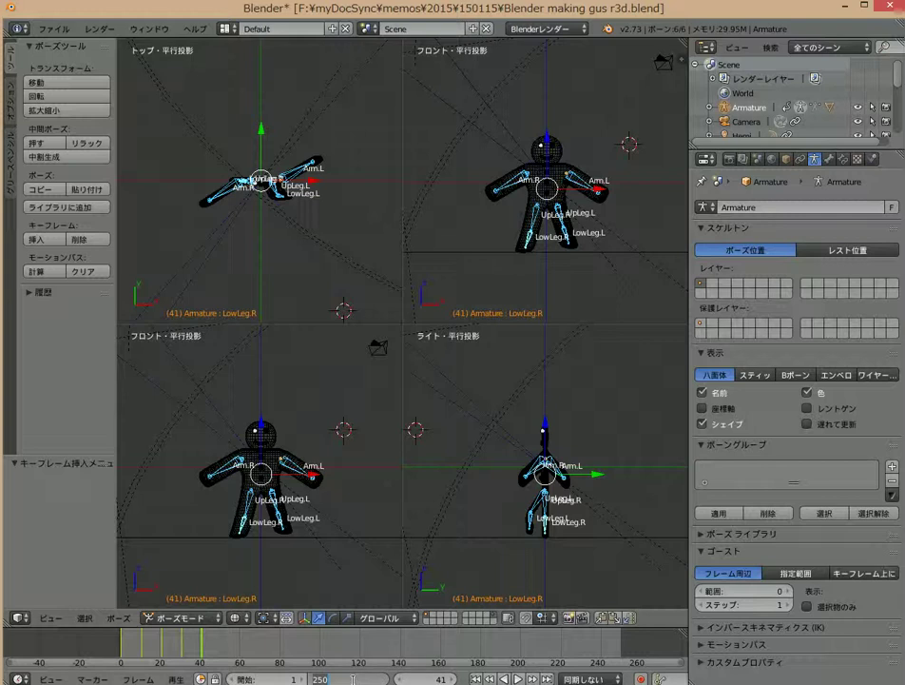
Step: Set the animation end frame to 40, then play the walk cycle and stop it at frame 15
{"action": "type", "text": "40"}
{"action": "key", "text": "Return"}
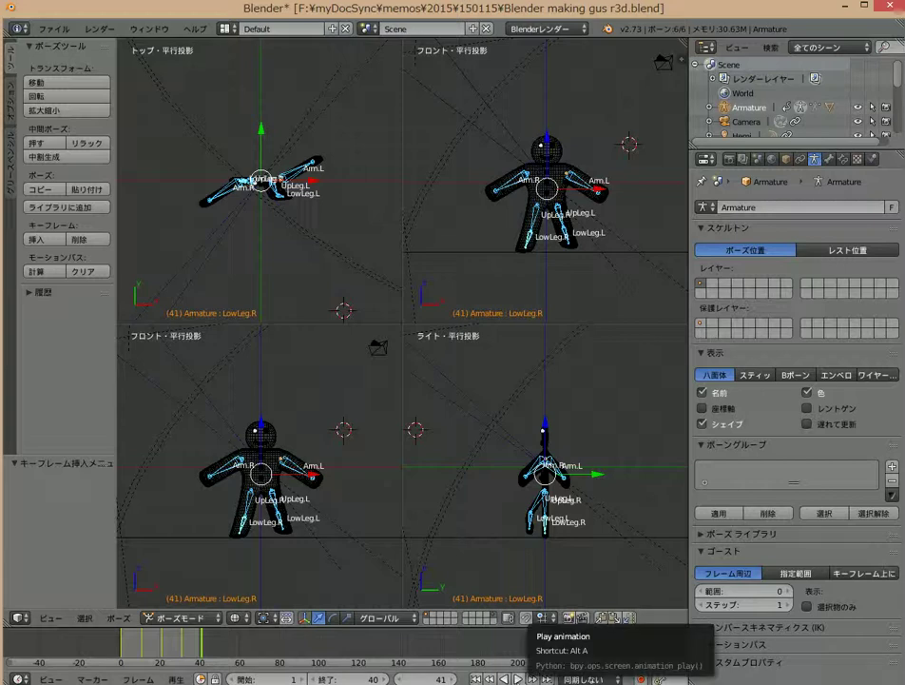
{"action": "left_click", "coordinate": [517, 679]}
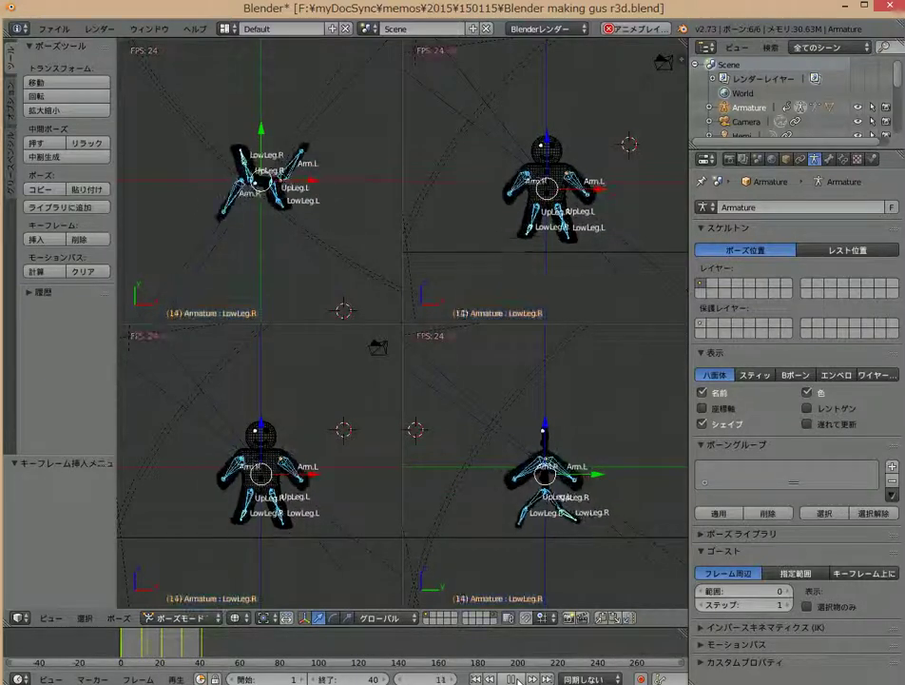
{"action": "left_click", "coordinate": [514, 678]}
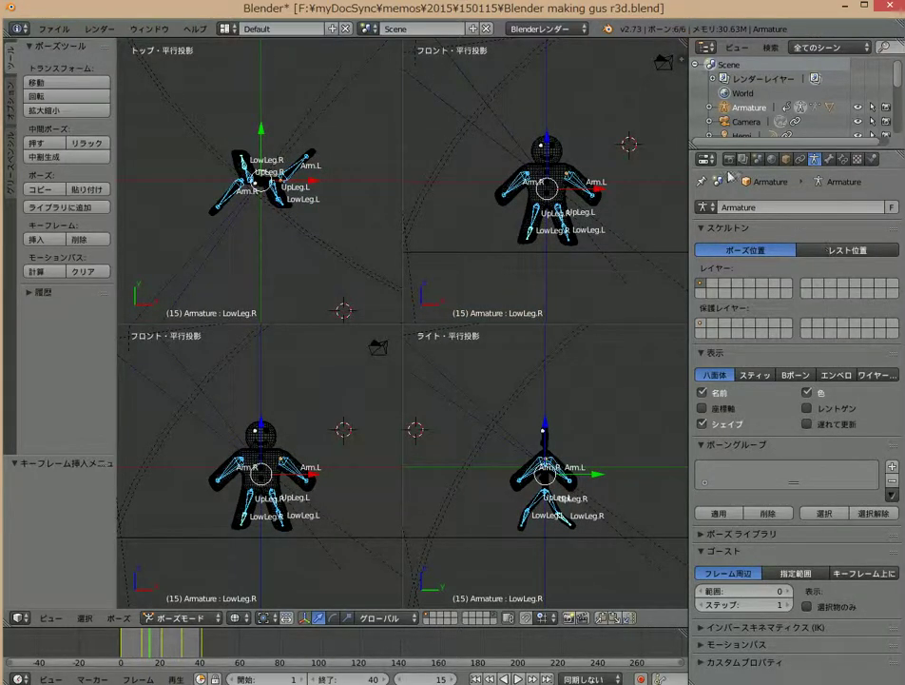
Step: Set the render output path to C:\tmp\Blender_test with the AVI Raw file format
{"action": "left_click", "coordinate": [729, 160]}
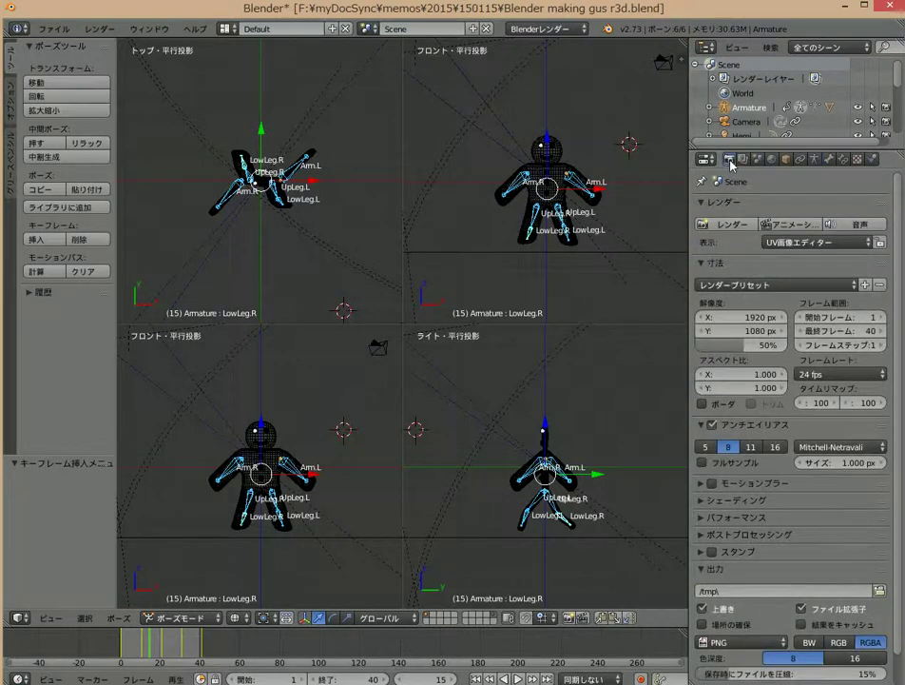
{"action": "left_click", "coordinate": [881, 594]}
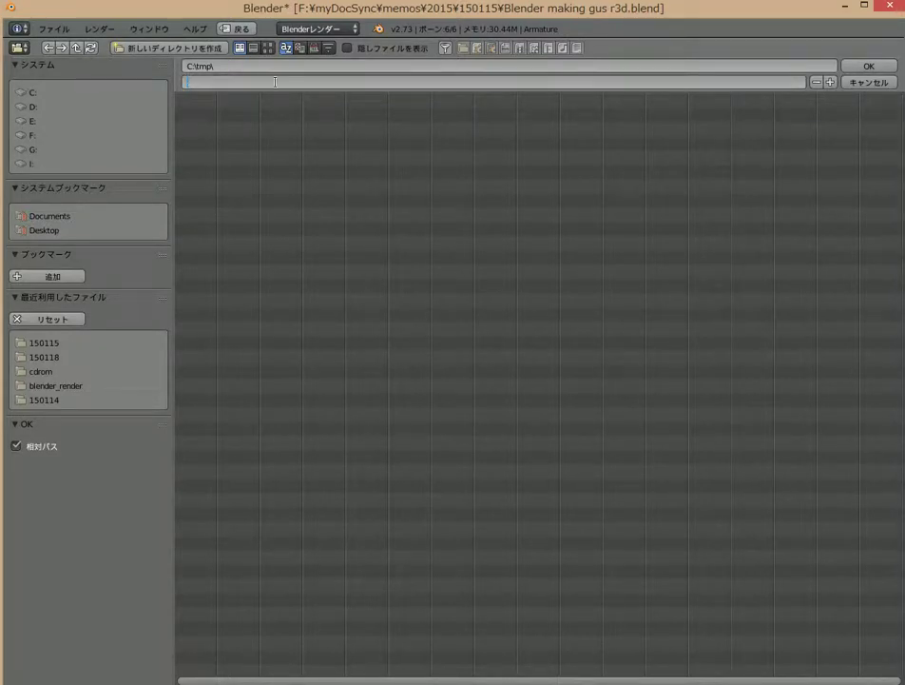
{"action": "type", "text": "8"}
{"action": "type", "text": "nder"}
{"action": "type", "text": "_te"}
{"action": "left_click", "coordinate": [884, 71]}
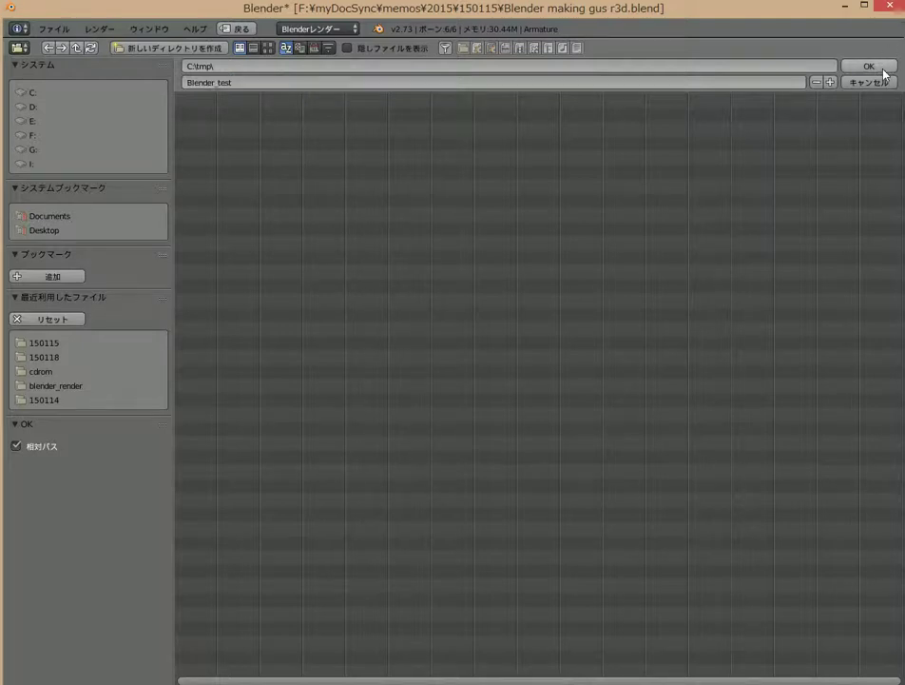
{"action": "left_click", "coordinate": [884, 74]}
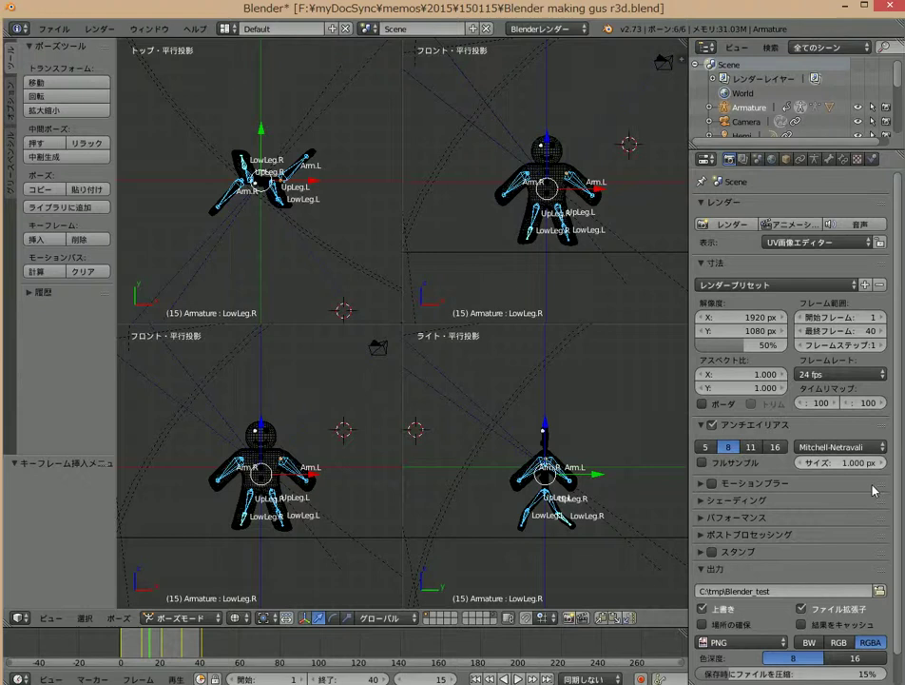
{"action": "left_click", "coordinate": [740, 643]}
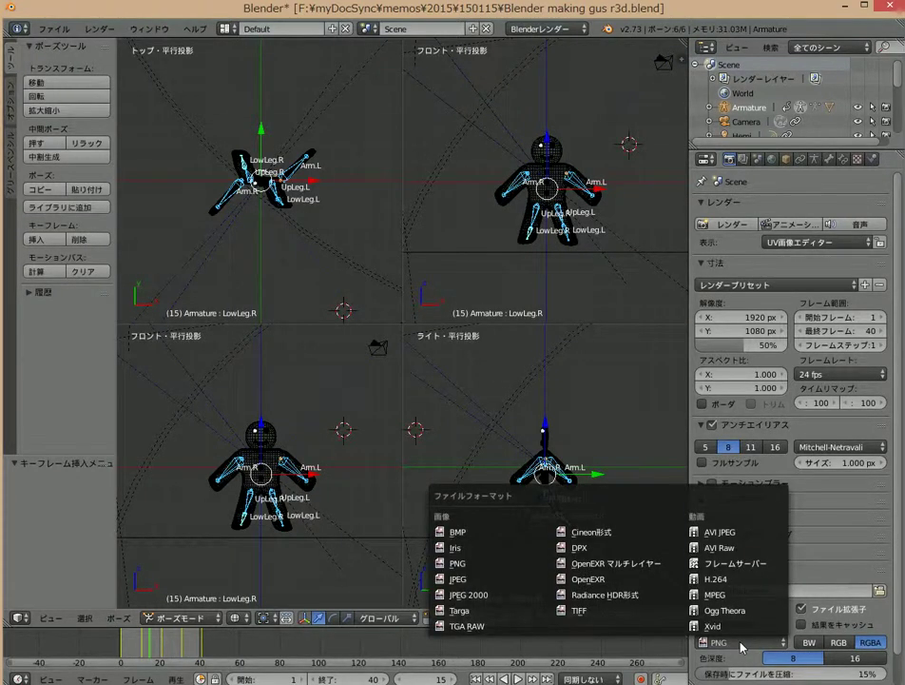
{"action": "left_click", "coordinate": [733, 549]}
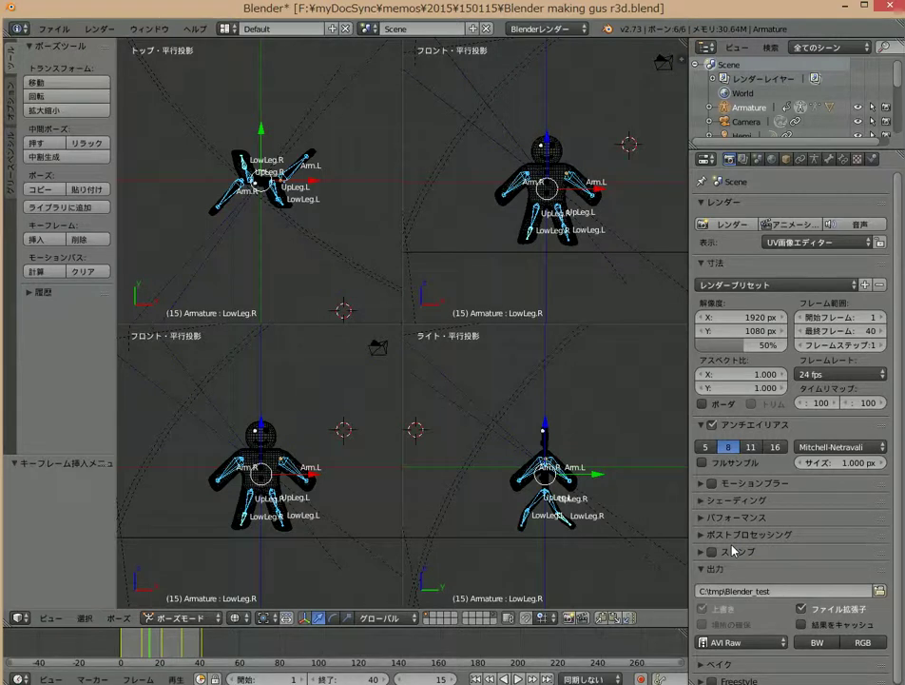
Step: Start rendering all 40 frames of the gingerbread man walk to the AVI Raw output
{"action": "left_click", "coordinate": [782, 224]}
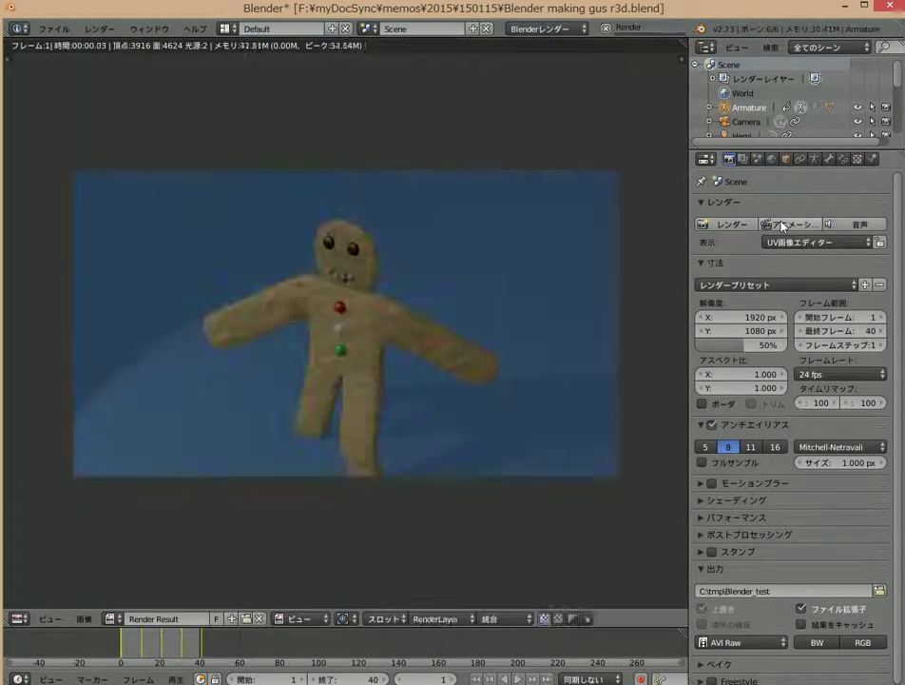